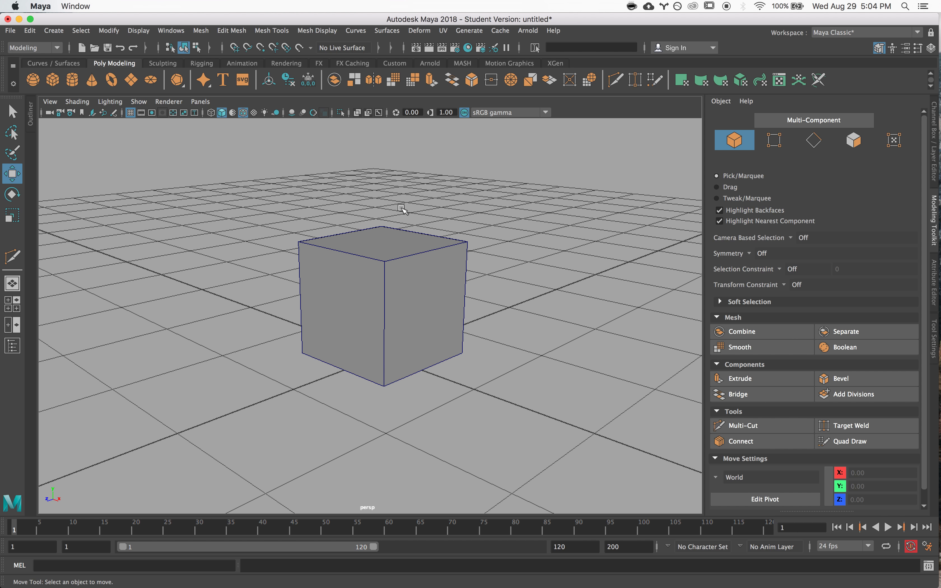
Browse the Mesh menu's operations, then select the cube.
{"action": "left_click_drag", "start_coordinate": [403, 210], "coordinate": [391, 214], "text": "alt"}
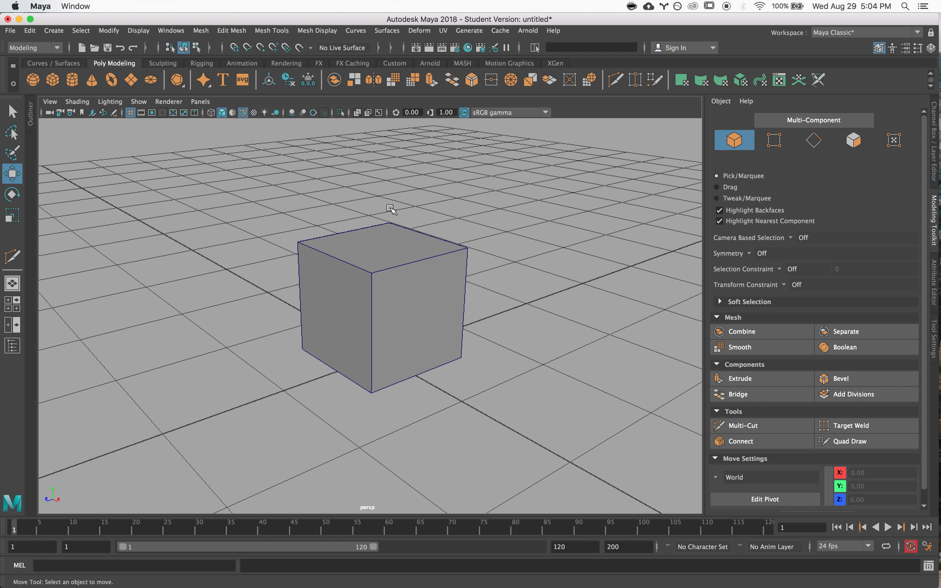
{"action": "left_click_drag", "start_coordinate": [413, 217], "coordinate": [397, 189], "text": "alt"}
{"action": "left_click", "coordinate": [206, 32]}
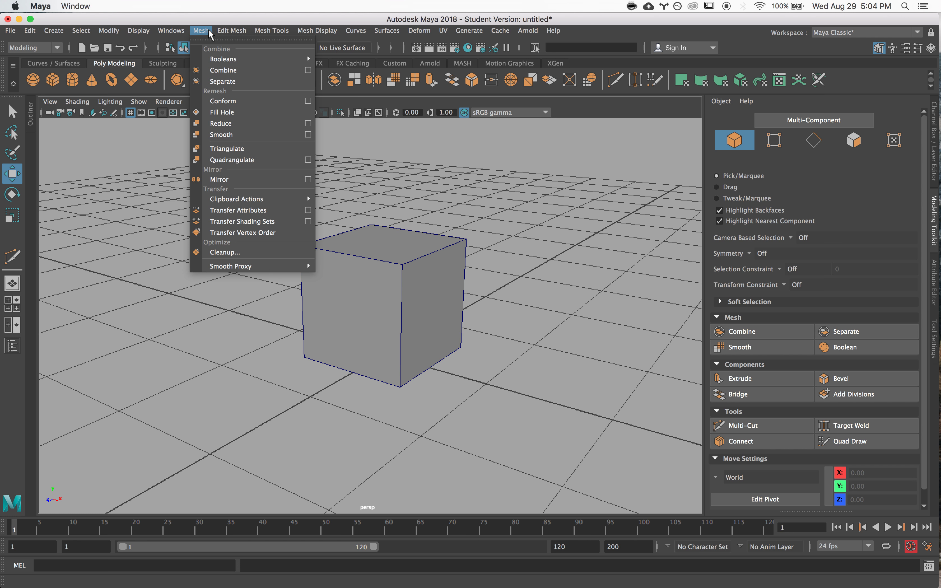
{"action": "mouse_move", "coordinate": [232, 28]}
{"action": "mouse_move", "coordinate": [266, 31]}
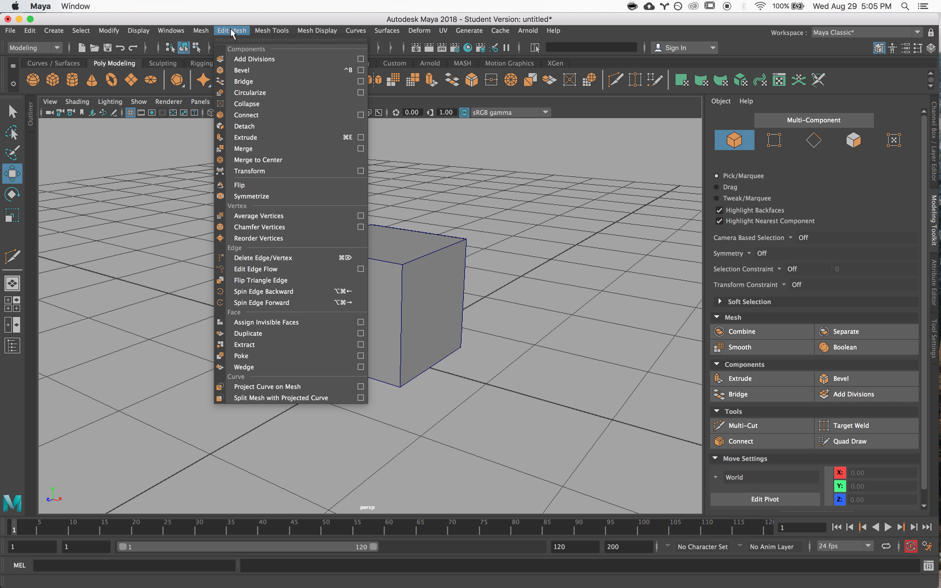
{"action": "mouse_move", "coordinate": [205, 31]}
{"action": "left_click", "coordinate": [232, 28]}
{"action": "left_click_drag", "start_coordinate": [444, 302], "coordinate": [446, 312], "text": "alt"}
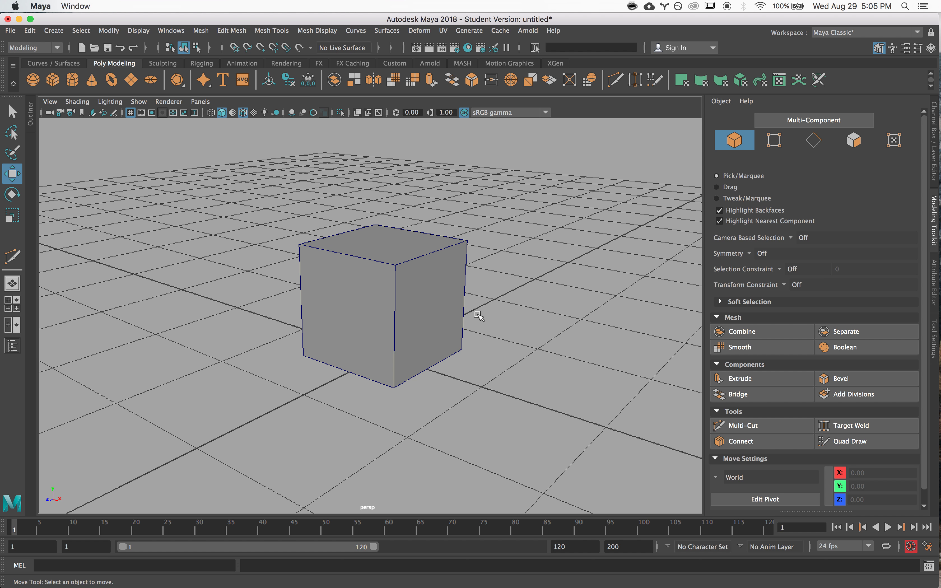
{"action": "left_click", "coordinate": [426, 318]}
{"action": "left_click_drag", "start_coordinate": [426, 318], "coordinate": [429, 321], "text": "alt"}
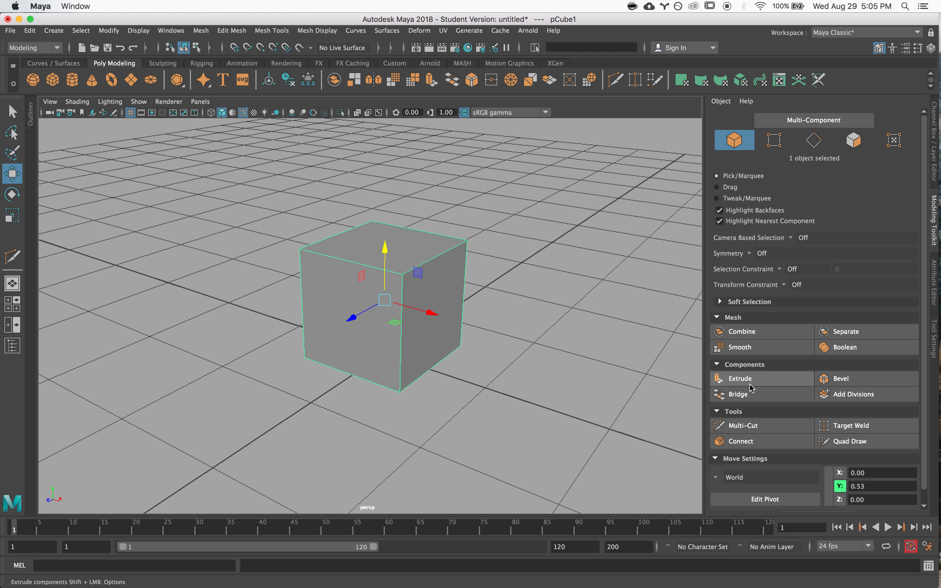
Select the cube's top face and extrude it upward to Local Translate Z 0.72.
{"action": "key", "text": "q"}
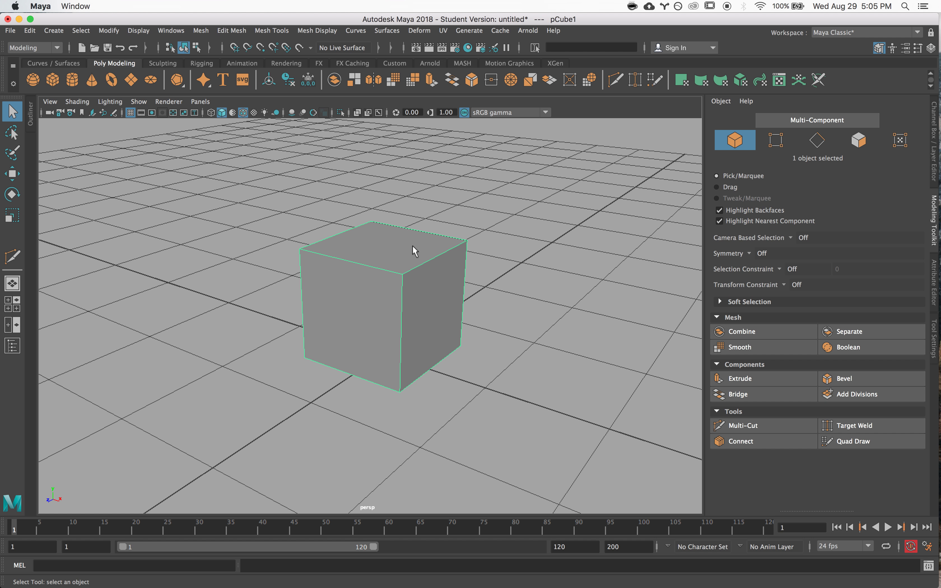
{"action": "right_click_drag", "start_coordinate": [406, 248], "coordinate": [406, 279]}
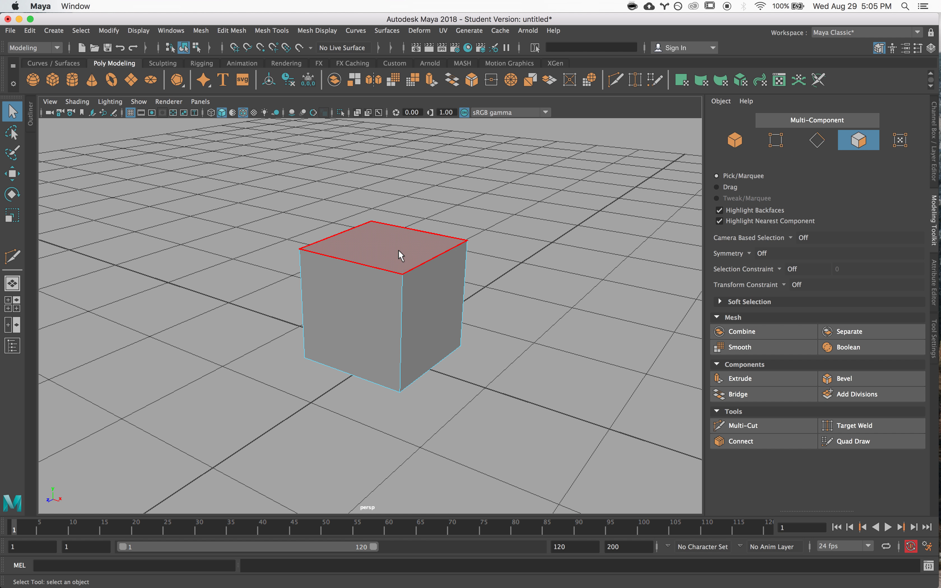
{"action": "left_click", "coordinate": [399, 251]}
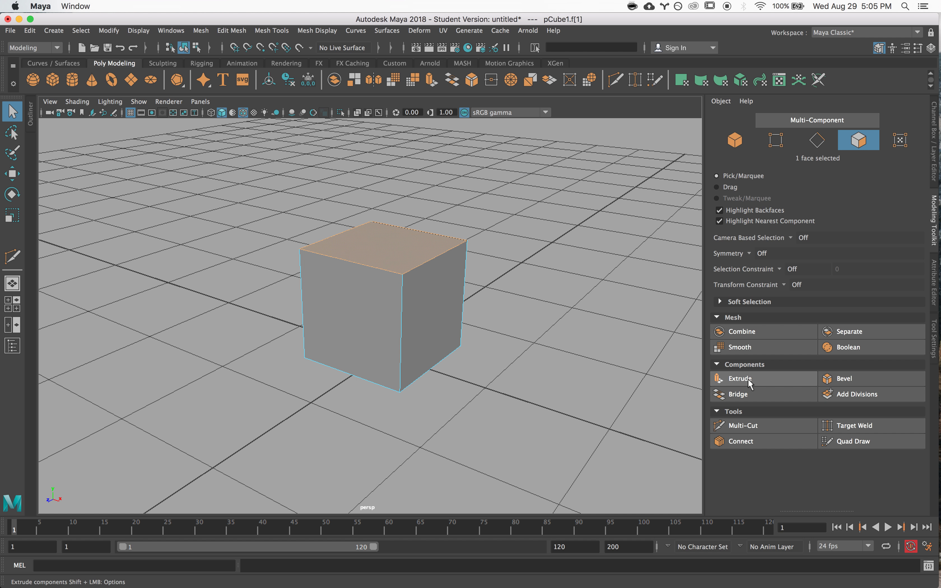
{"action": "left_click", "coordinate": [740, 378]}
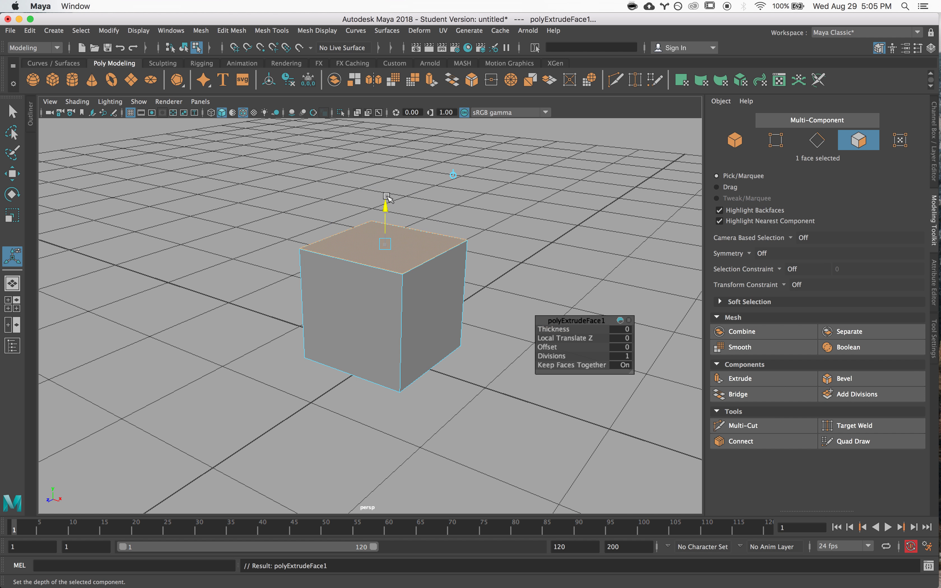
{"action": "left_click_drag", "start_coordinate": [387, 197], "coordinate": [387, 128]}
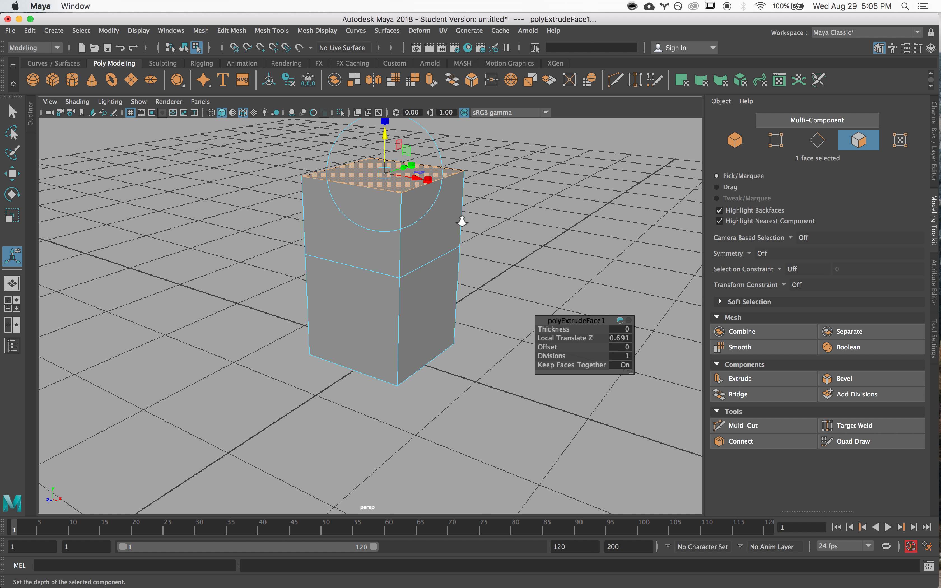
{"action": "left_click_drag", "start_coordinate": [462, 221], "coordinate": [458, 303], "text": "alt"}
{"action": "middle_click_drag", "start_coordinate": [458, 303], "coordinate": [458, 259]}
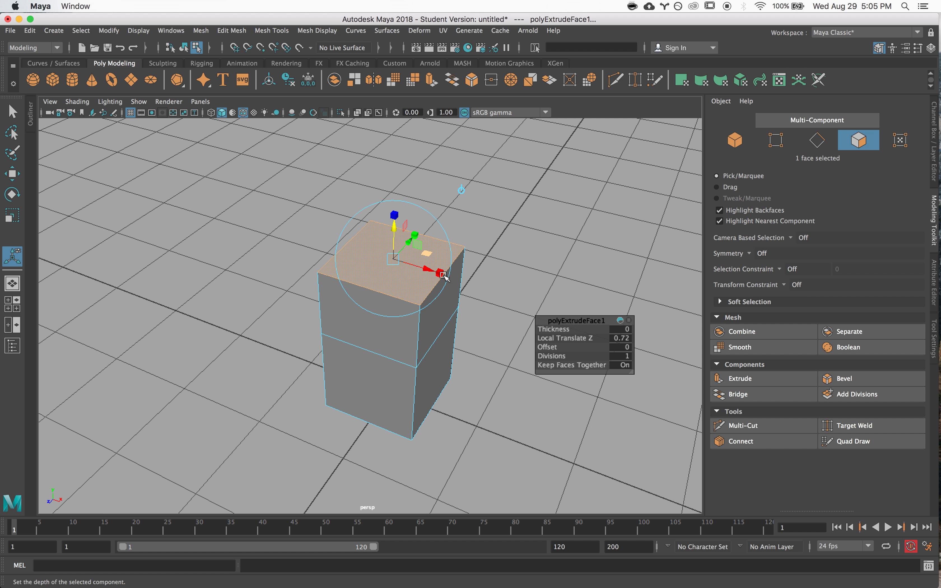
Shift and tilt the extruded top with 4 divisions and 0.1 offset, then select the front face.
{"action": "left_click_drag", "start_coordinate": [444, 276], "coordinate": [361, 305]}
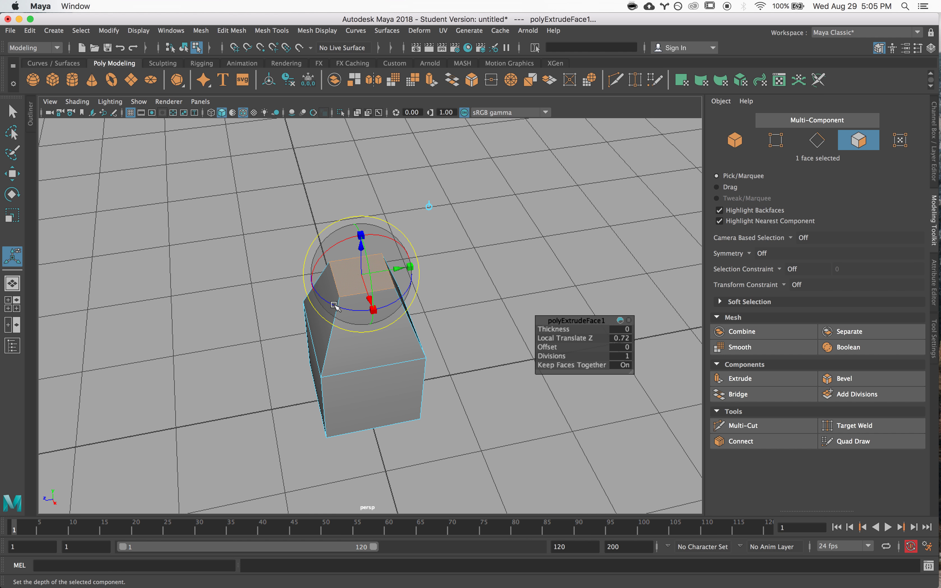
{"action": "left_click_drag", "start_coordinate": [333, 304], "coordinate": [446, 357]}
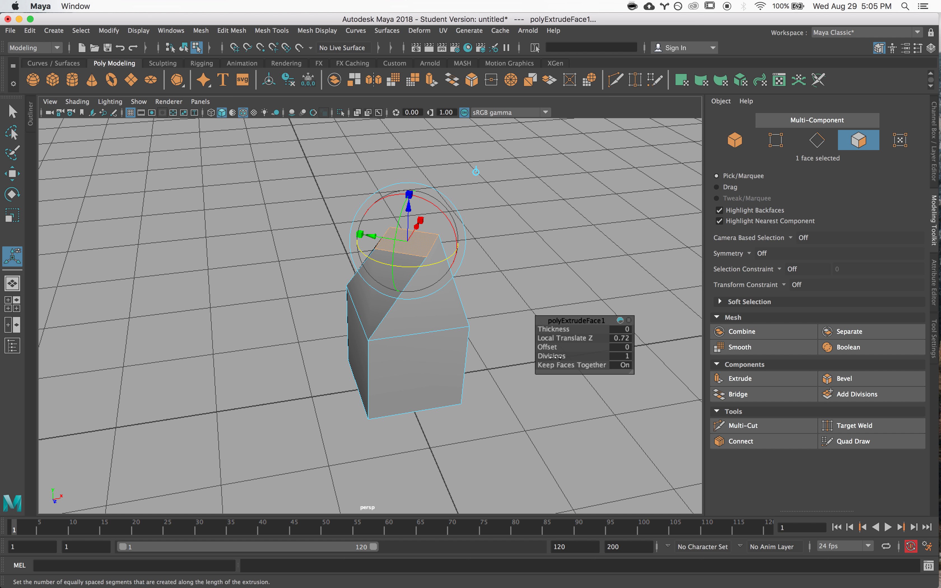
{"action": "mouse_move", "coordinate": [557, 357]}
{"action": "left_mouse_down"}
{"action": "mouse_move", "coordinate": [575, 357]}
{"action": "mouse_move", "coordinate": [549, 348]}
{"action": "left_mouse_up"}
{"action": "left_click_drag", "start_coordinate": [487, 334], "coordinate": [389, 374], "text": "alt"}
{"action": "key", "text": "q"}
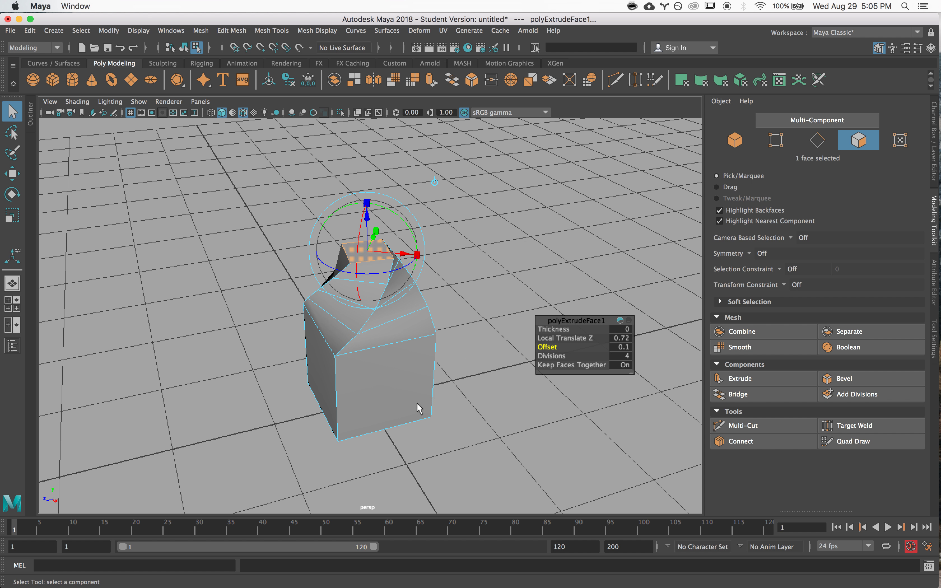
{"action": "left_click", "coordinate": [419, 412]}
{"action": "left_click_drag", "start_coordinate": [360, 434], "coordinate": [471, 374], "text": "alt"}
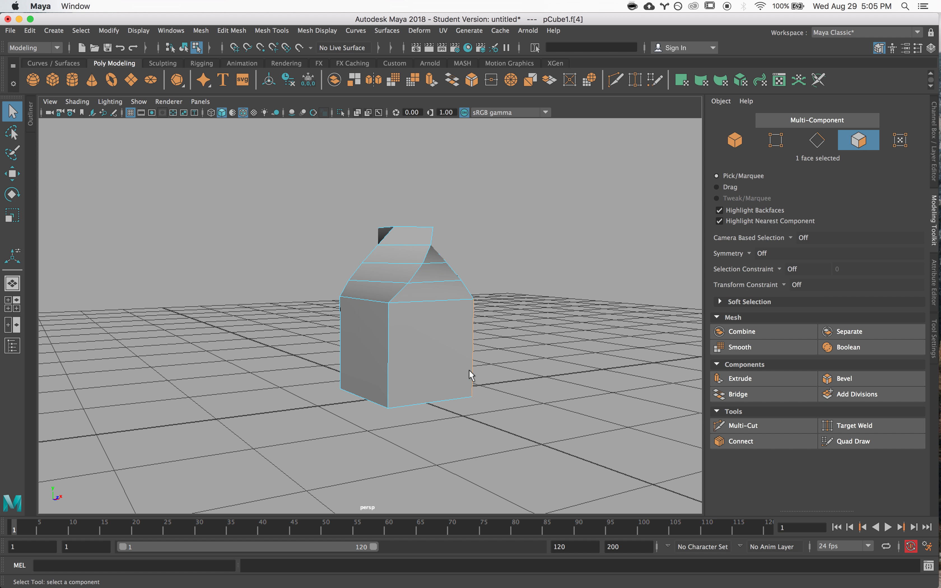
Select the lower box's four side faces and extrude them outward with Ctrl+E.
{"action": "left_click_drag", "start_coordinate": [244, 361], "coordinate": [415, 376], "text": "alt"}
{"action": "left_click", "coordinate": [395, 374], "text": "shift"}
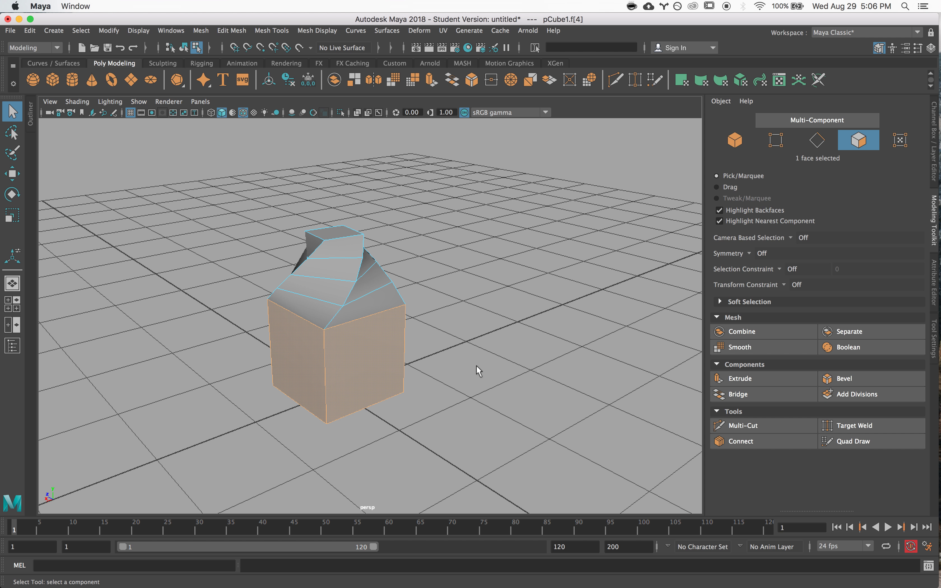
{"action": "middle_click_drag", "start_coordinate": [479, 374], "coordinate": [516, 349], "text": "alt"}
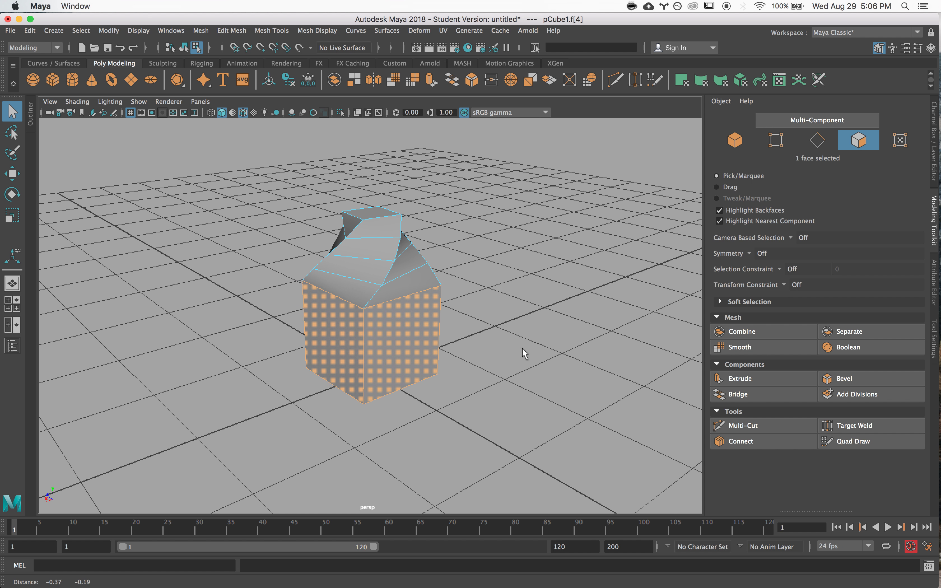
{"action": "left_click_drag", "start_coordinate": [523, 351], "coordinate": [300, 332], "text": "alt"}
{"action": "key", "text": "ctrl+e"}
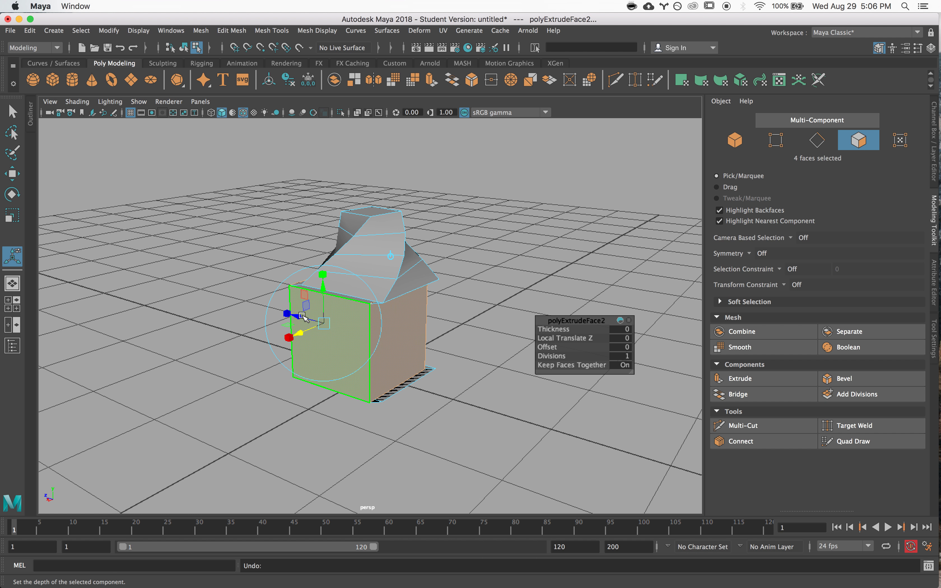
{"action": "key", "text": "ctrl+z"}
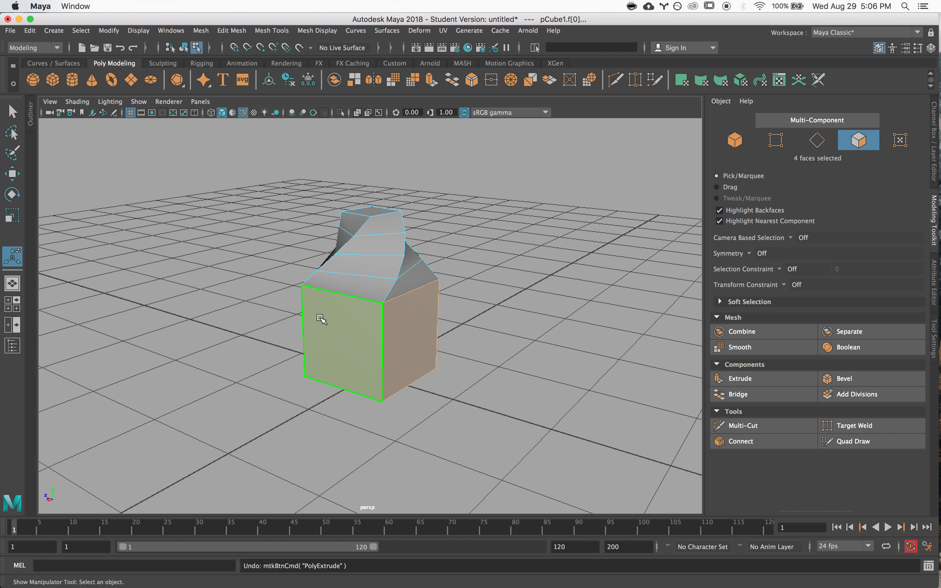
{"action": "key", "text": "ctrl+e"}
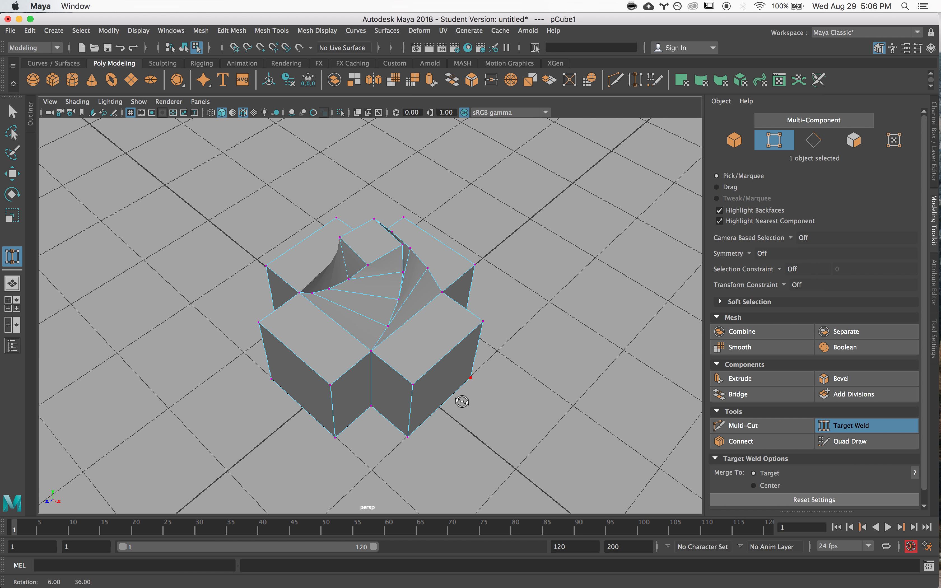
Weld a side-block vertex onto its neighbouring vertex, then select a face of the mesh.
{"action": "mouse_move", "coordinate": [411, 386]}
{"action": "left_mouse_down"}
{"action": "mouse_move", "coordinate": [381, 372]}
{"action": "mouse_move", "coordinate": [369, 352]}
{"action": "mouse_move", "coordinate": [411, 386]}
{"action": "mouse_move", "coordinate": [342, 321]}
{"action": "mouse_move", "coordinate": [427, 374]}
{"action": "mouse_move", "coordinate": [326, 374]}
{"action": "mouse_move", "coordinate": [451, 332]}
{"action": "mouse_move", "coordinate": [447, 292]}
{"action": "left_mouse_up"}
{"action": "left_click", "coordinate": [854, 141]}
Extrude two faces upward into raised blocks of 0.931, split into several segments.
{"action": "left_click", "coordinate": [428, 371]}
{"action": "left_click", "coordinate": [448, 292], "text": "shift"}
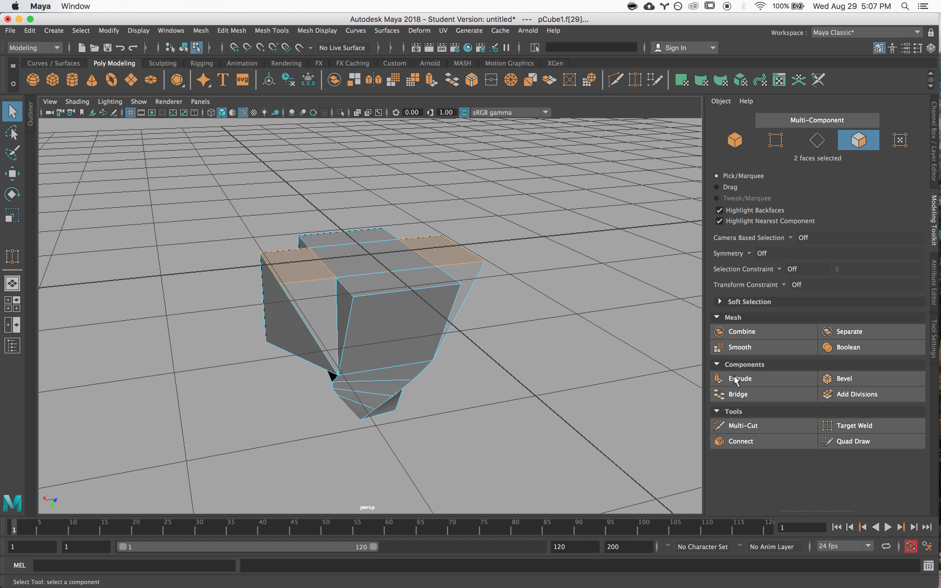
{"action": "left_click", "coordinate": [740, 378]}
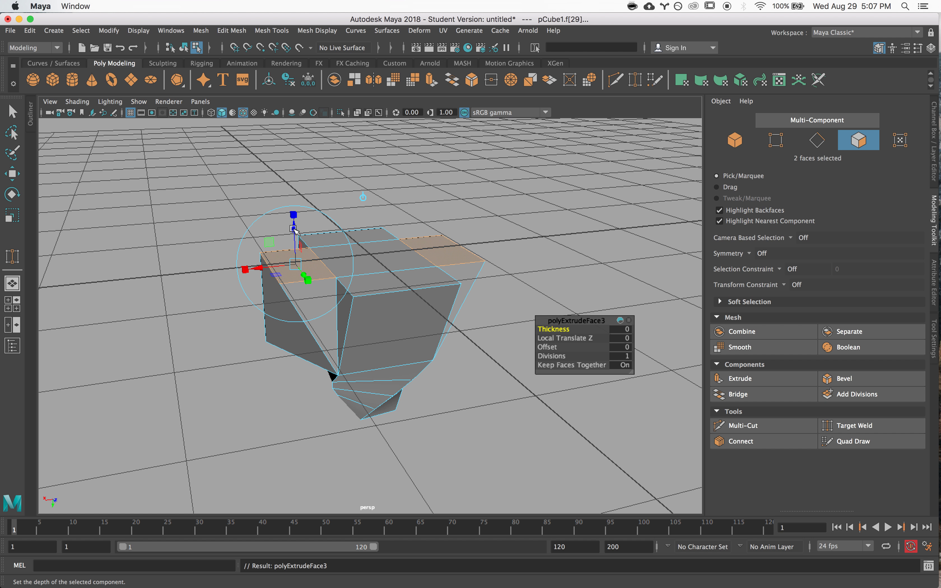
{"action": "left_click_drag", "start_coordinate": [294, 217], "coordinate": [298, 133]}
{"action": "left_click_drag", "start_coordinate": [395, 210], "coordinate": [396, 325], "text": "alt"}
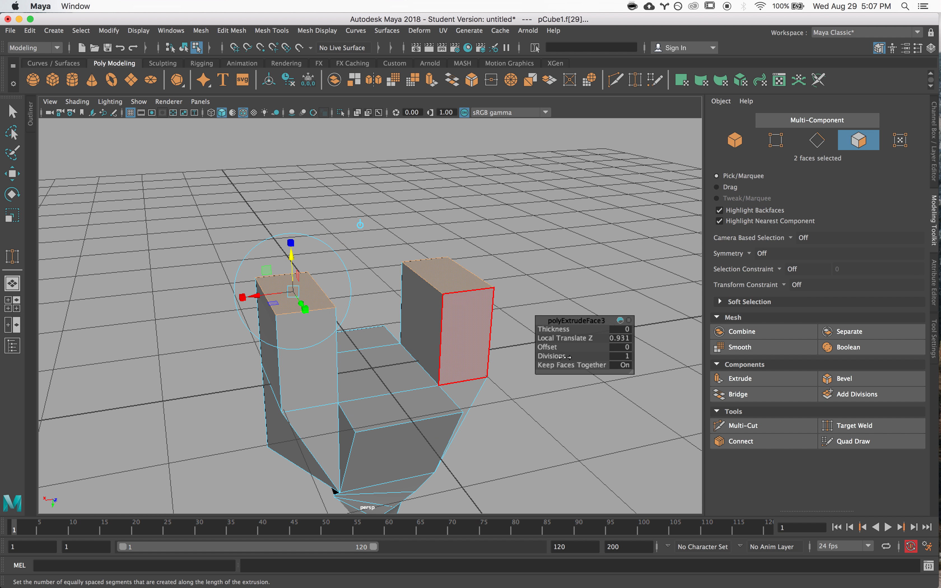
{"action": "mouse_move", "coordinate": [562, 357]}
{"action": "left_mouse_down"}
{"action": "mouse_move", "coordinate": [581, 356]}
{"action": "mouse_move", "coordinate": [557, 356]}
{"action": "left_mouse_up"}
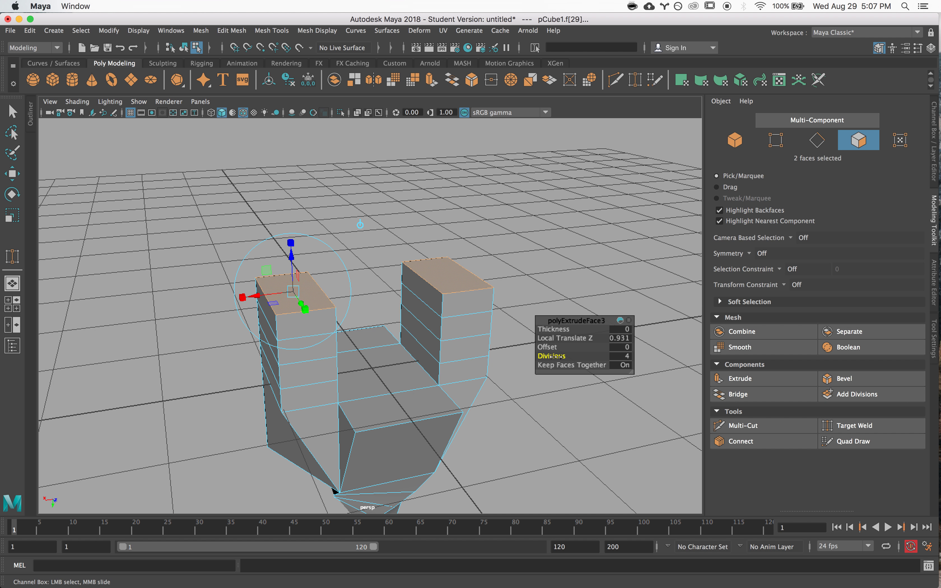
Extrude the left column's face toward the right column and delete the facing face.
{"action": "left_click", "coordinate": [294, 290]}
{"action": "left_click_drag", "start_coordinate": [294, 290], "coordinate": [298, 322], "text": "alt"}
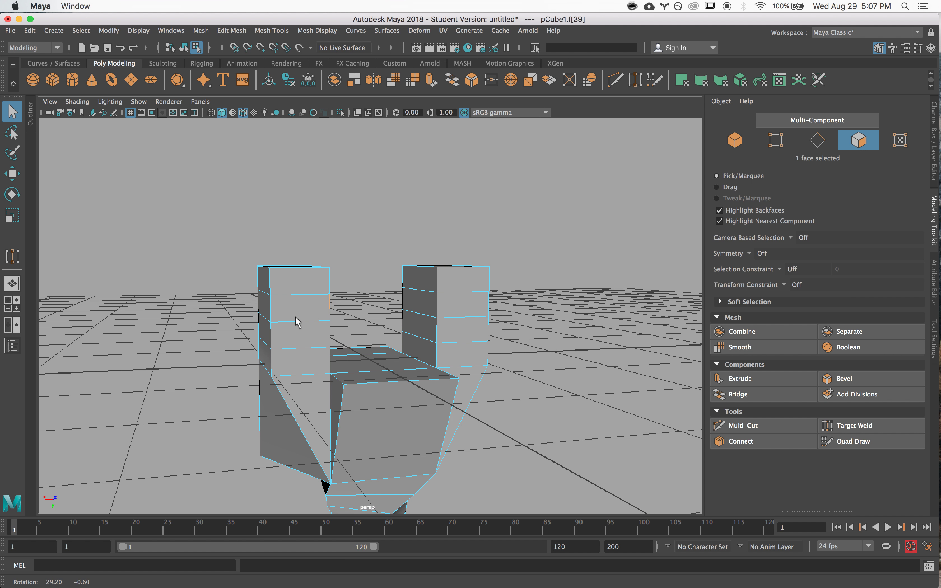
{"action": "left_click", "coordinate": [739, 380]}
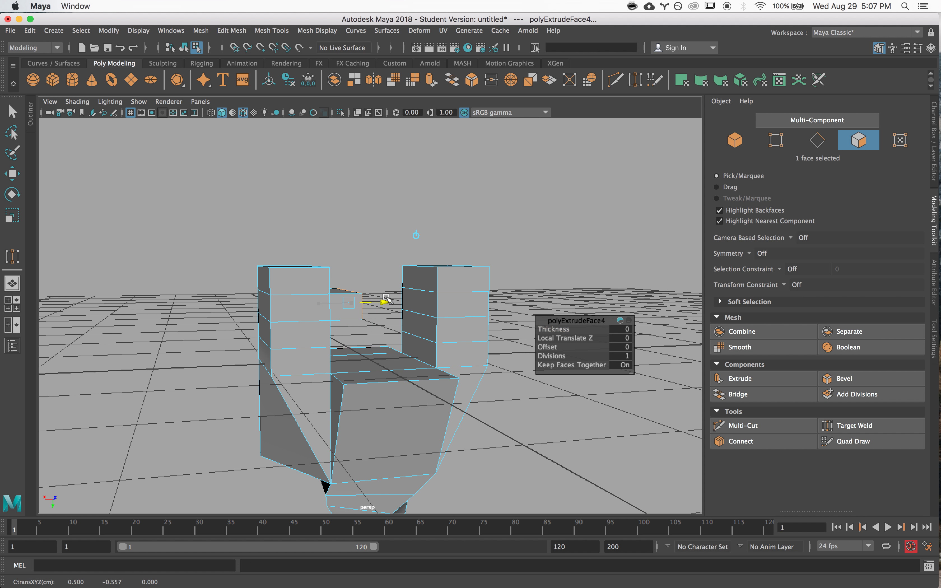
{"action": "left_click_drag", "start_coordinate": [388, 300], "coordinate": [427, 304]}
{"action": "key", "text": "q"}
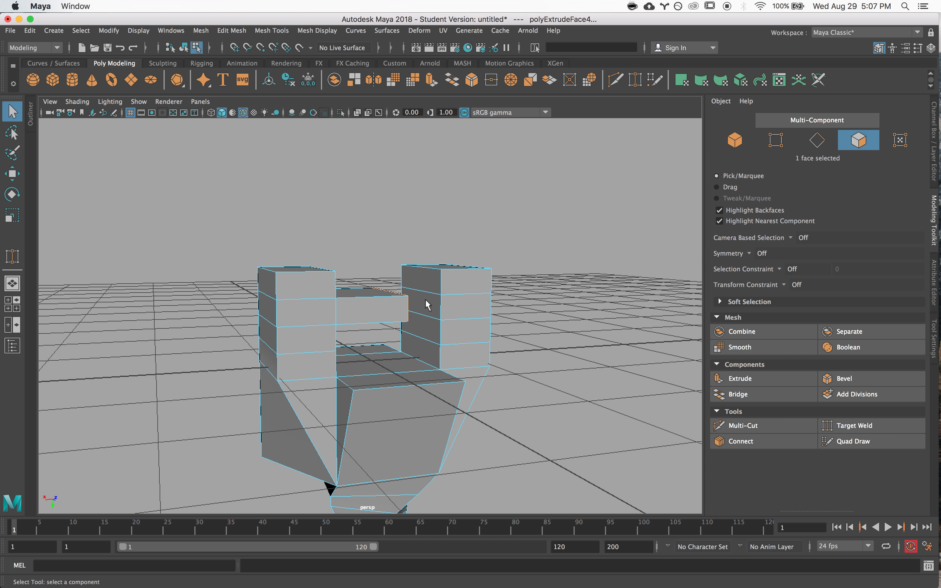
{"action": "left_click", "coordinate": [429, 307]}
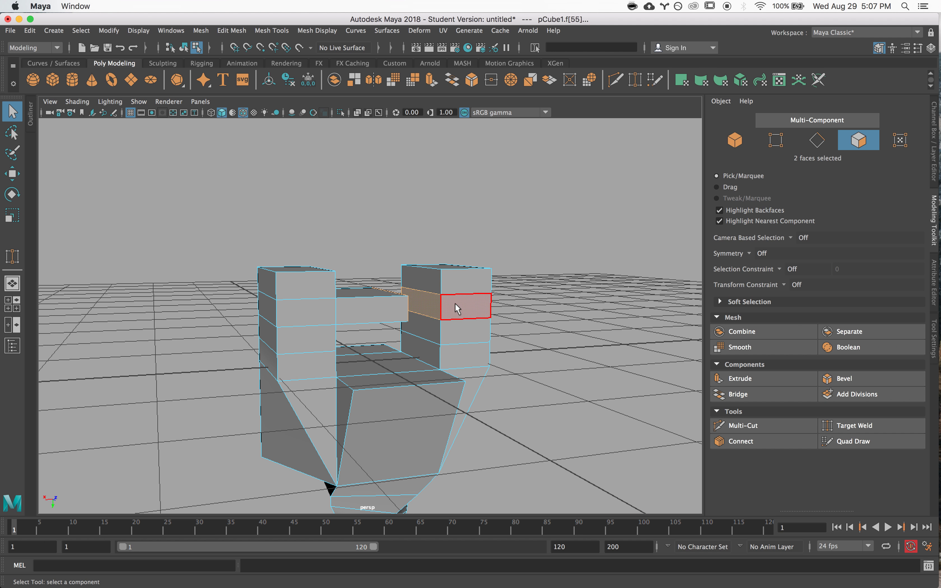
{"action": "key", "text": "Delete"}
Target-weld the middle box's vertex onto the right column's vertex.
{"action": "left_click_drag", "start_coordinate": [455, 307], "coordinate": [412, 306], "text": "alt"}
{"action": "left_click", "coordinate": [857, 430]}
{"action": "mouse_move", "coordinate": [378, 367]}
{"action": "left_mouse_down", "text": "alt"}
{"action": "mouse_move", "coordinate": [388, 367]}
{"action": "mouse_move", "coordinate": [374, 353]}
{"action": "left_mouse_up", "text": "alt"}
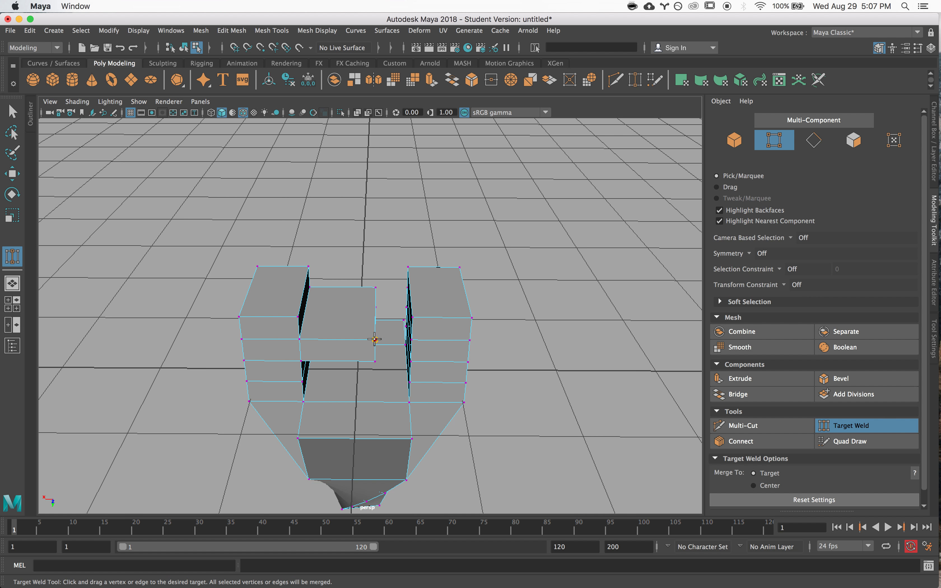
{"action": "left_click_drag", "start_coordinate": [375, 340], "coordinate": [393, 319]}
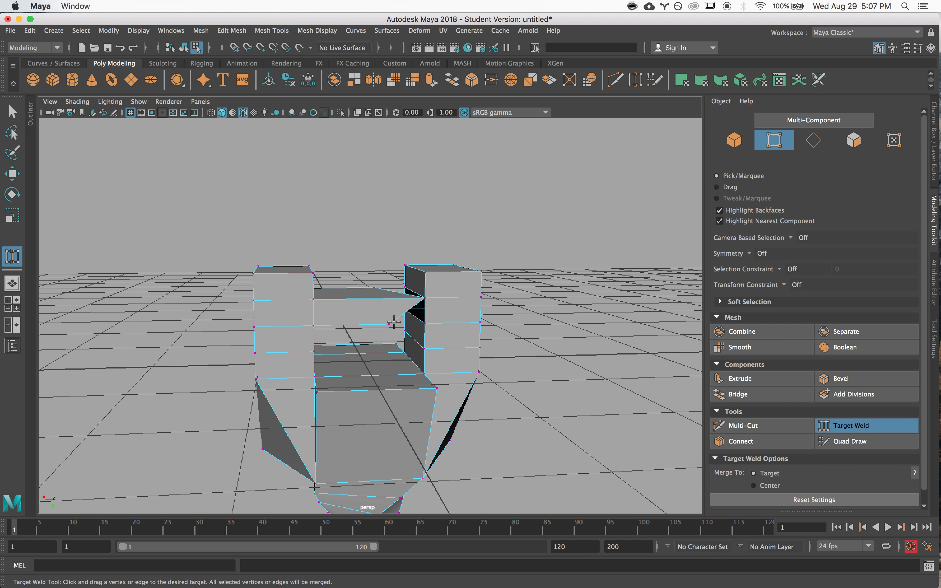
{"action": "left_click_drag", "start_coordinate": [394, 322], "coordinate": [474, 301], "text": "alt"}
Cut a diagonal edge across the cube's top between two corners with Multi-Cut.
{"action": "key", "text": "q"}
{"action": "right_click_drag", "start_coordinate": [397, 254], "coordinate": [425, 251]}
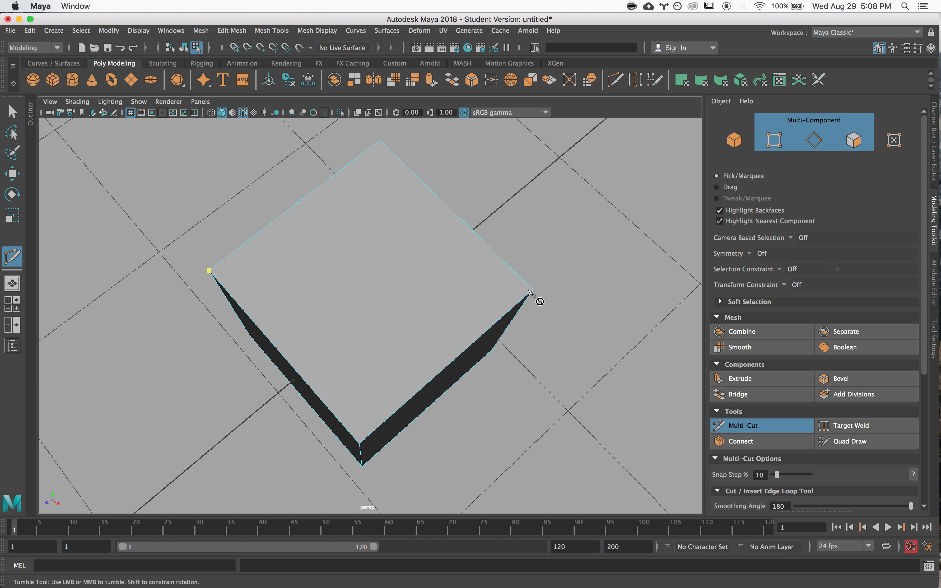
{"action": "left_click", "coordinate": [534, 290]}
{"action": "left_click_drag", "start_coordinate": [411, 319], "coordinate": [400, 311], "text": "alt"}
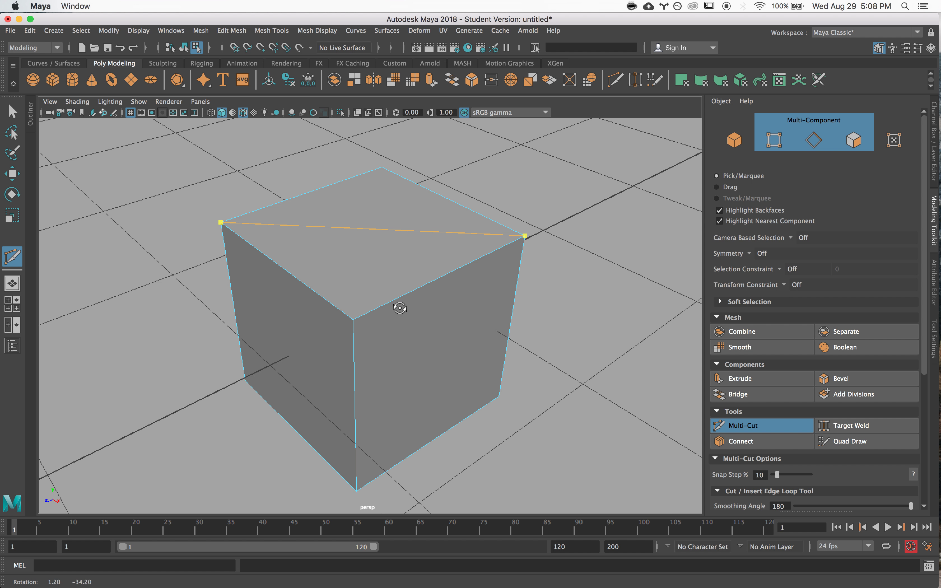
{"action": "key", "text": "Return"}
{"action": "key", "text": "Escape"}
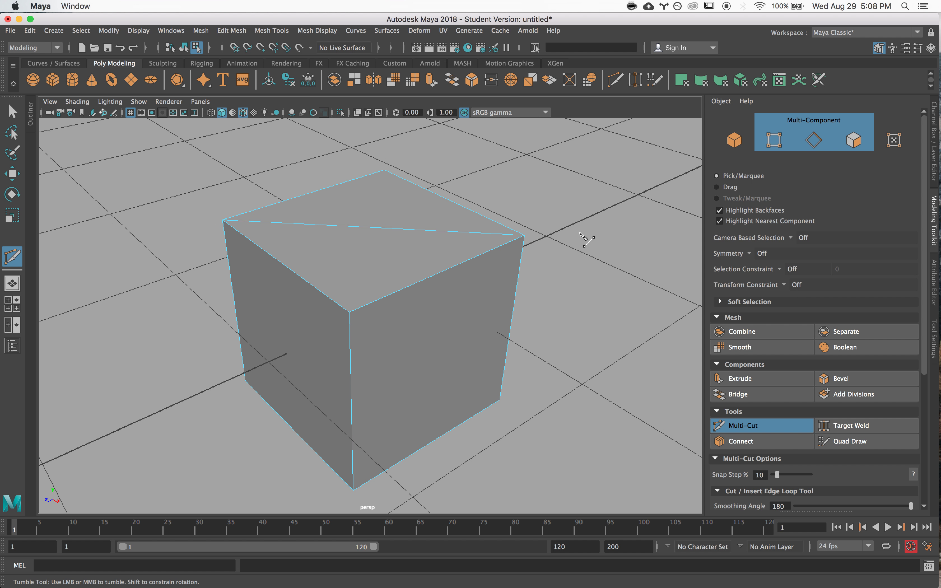
Insert a horizontal edge loop around the cube's sides, then select its top face.
{"action": "left_click_drag", "start_coordinate": [587, 240], "coordinate": [323, 327], "text": "alt"}
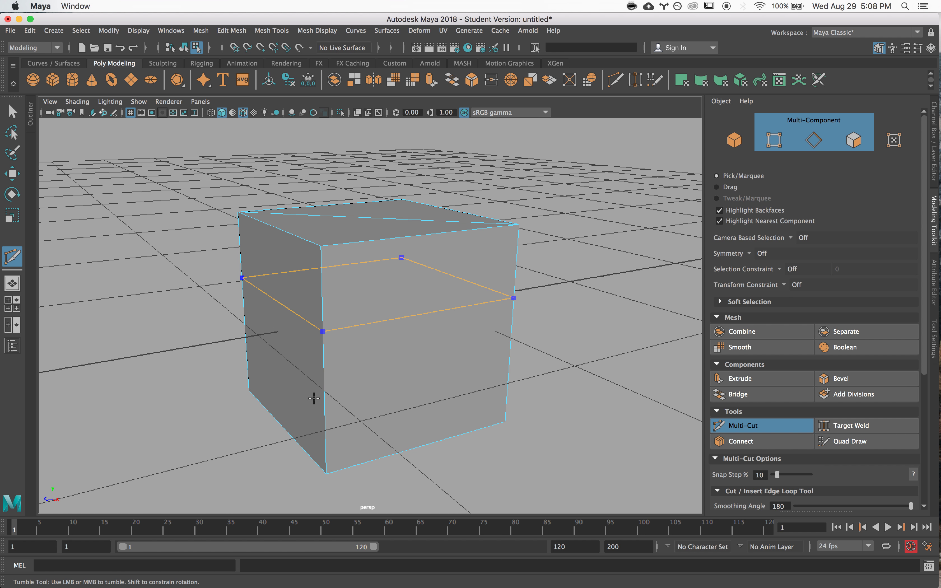
{"action": "left_click", "coordinate": [321, 341], "text": "ctrl"}
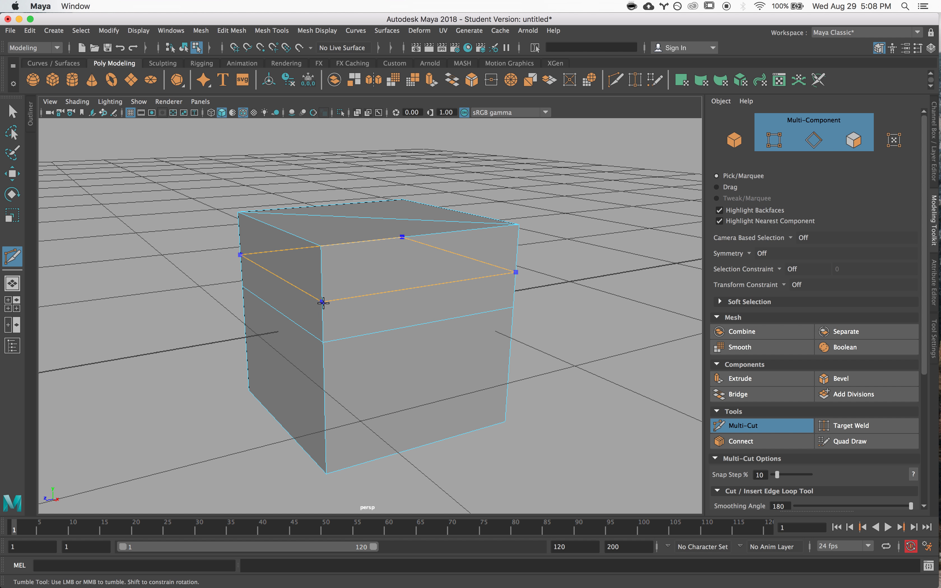
{"action": "left_click", "coordinate": [417, 211]}
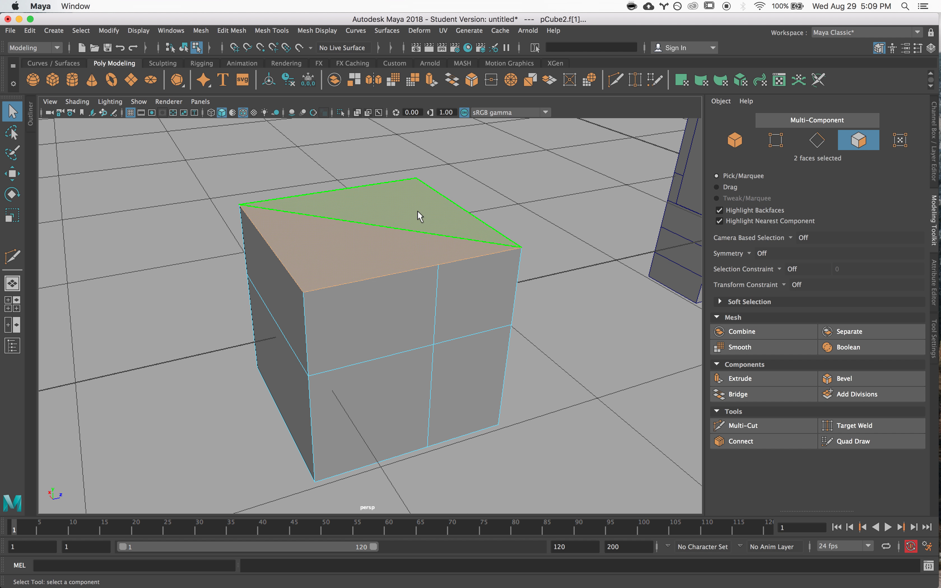
Delete the cube's top face to open it.
{"action": "key", "text": "Delete"}
{"action": "left_click_drag", "start_coordinate": [400, 237], "coordinate": [430, 243], "text": "alt"}
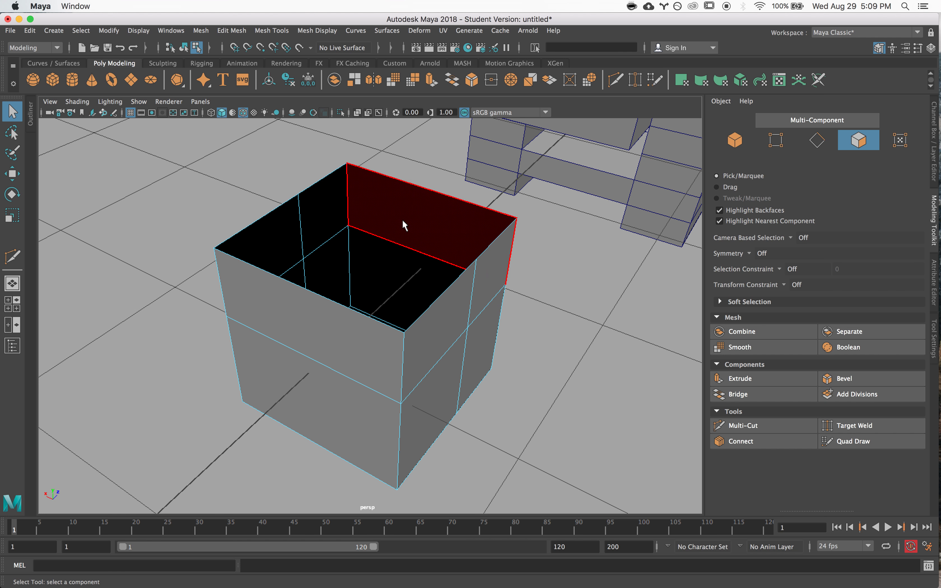
{"action": "right_click_drag", "start_coordinate": [406, 223], "coordinate": [433, 206]}
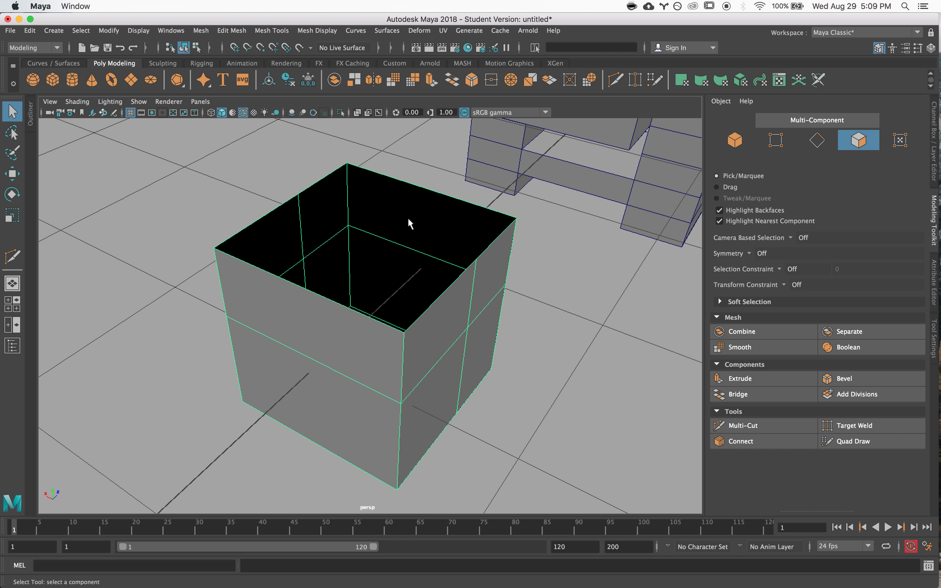
Append a new polygon spanning two opposite border edges of the opening.
{"action": "left_click", "coordinate": [271, 33]}
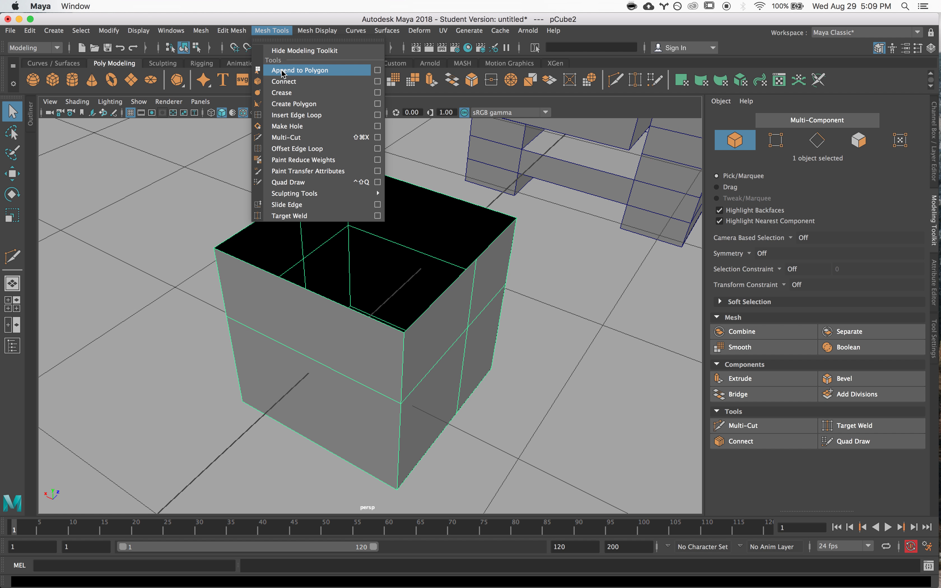
{"action": "left_click", "coordinate": [301, 71]}
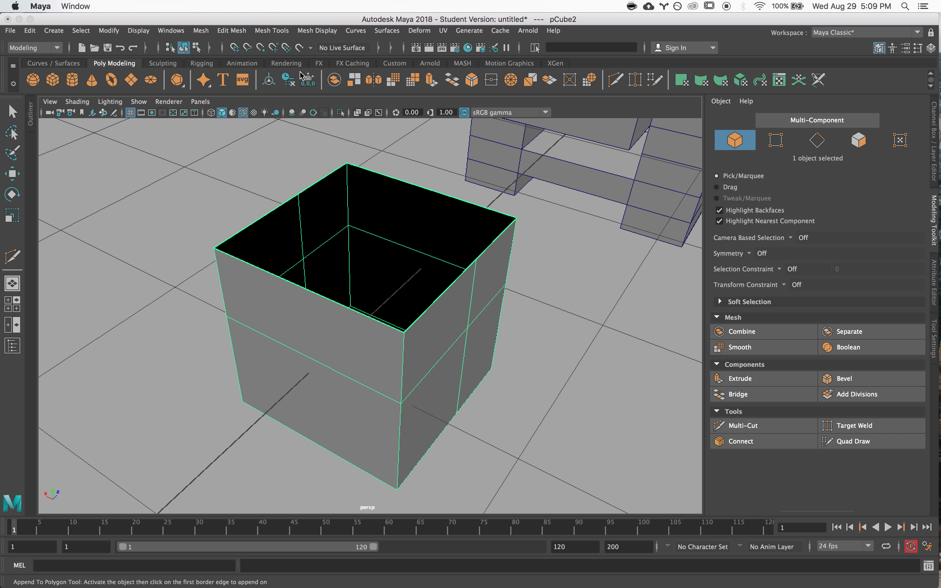
{"action": "left_click_drag", "start_coordinate": [329, 267], "coordinate": [342, 234], "text": "alt"}
{"action": "left_click", "coordinate": [410, 292]}
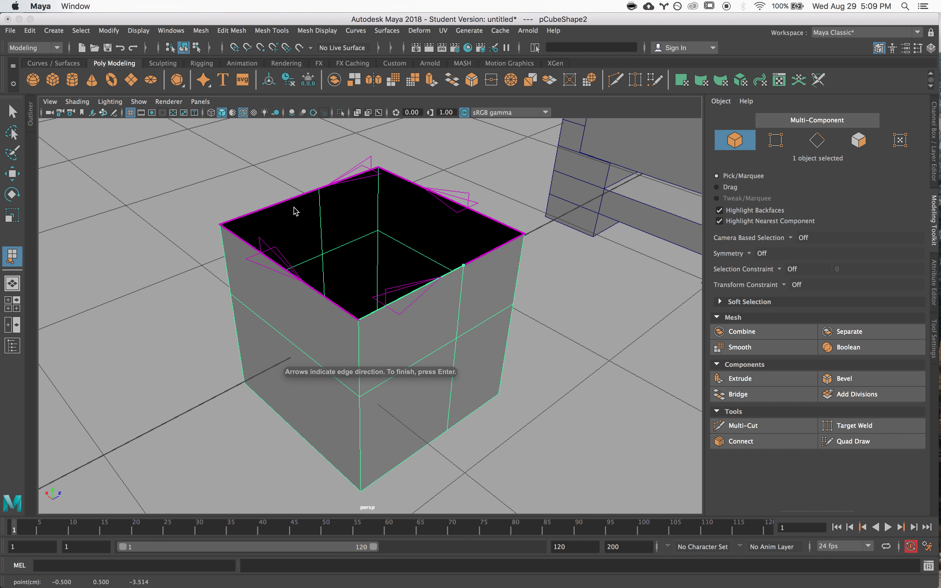
{"action": "left_click", "coordinate": [270, 212]}
{"action": "left_click_drag", "start_coordinate": [225, 278], "coordinate": [431, 300], "text": "alt"}
{"action": "key", "text": "q"}
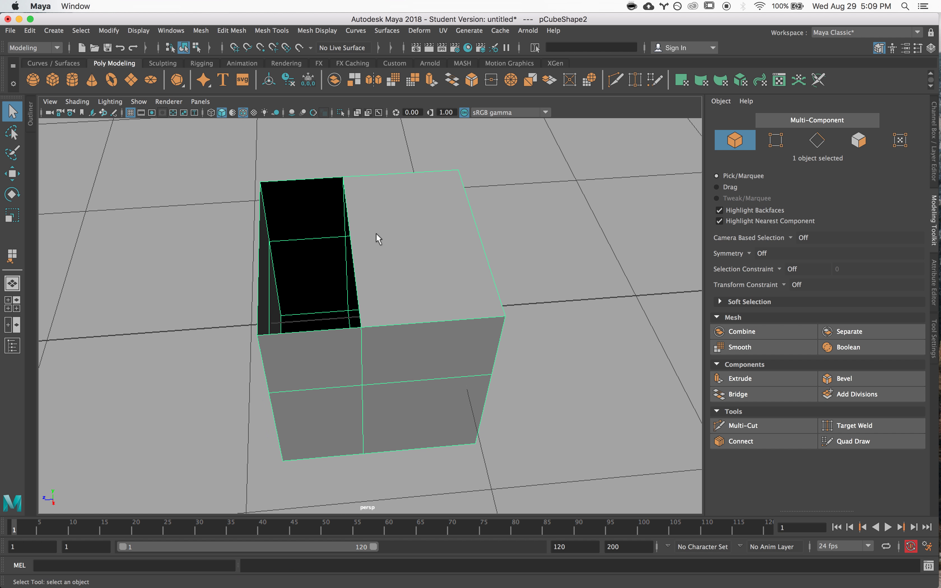
Append a triangular face between the hole's bottom and left border edges.
{"action": "key", "text": "y"}
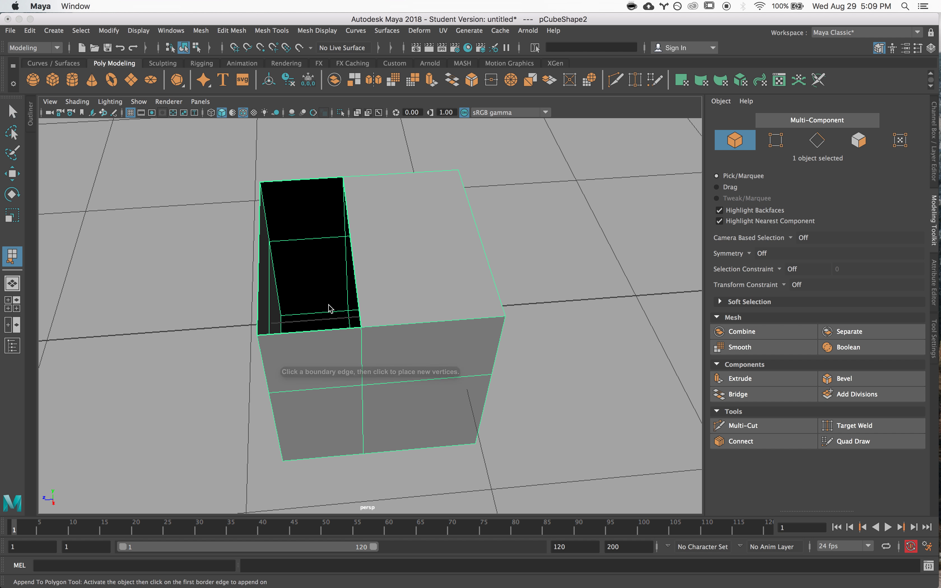
{"action": "left_click", "coordinate": [314, 337]}
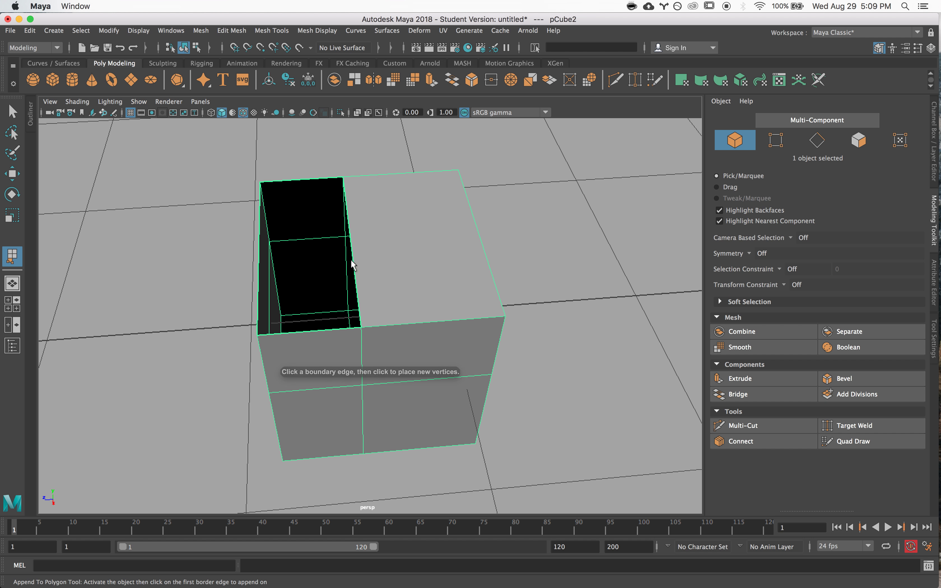
{"action": "left_click", "coordinate": [313, 334]}
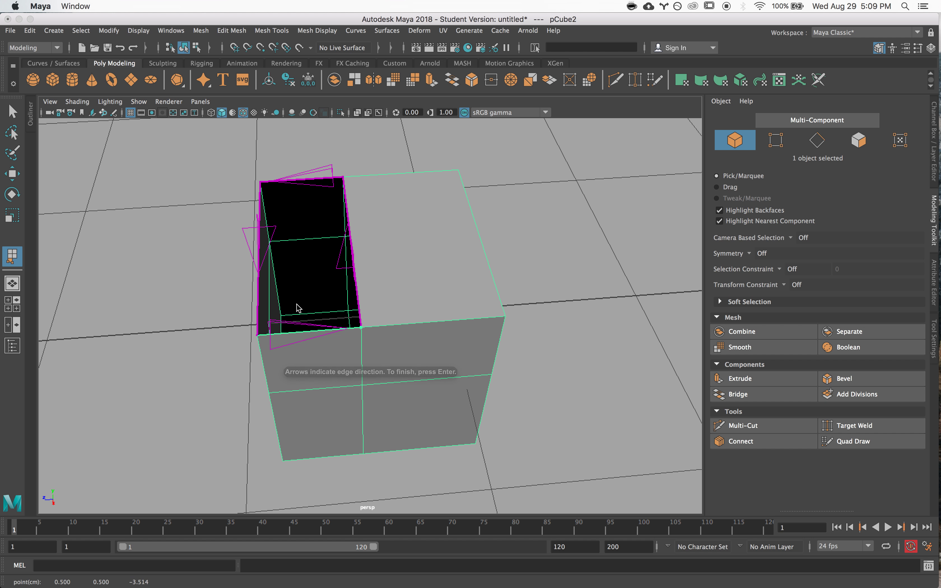
{"action": "left_click", "coordinate": [259, 238]}
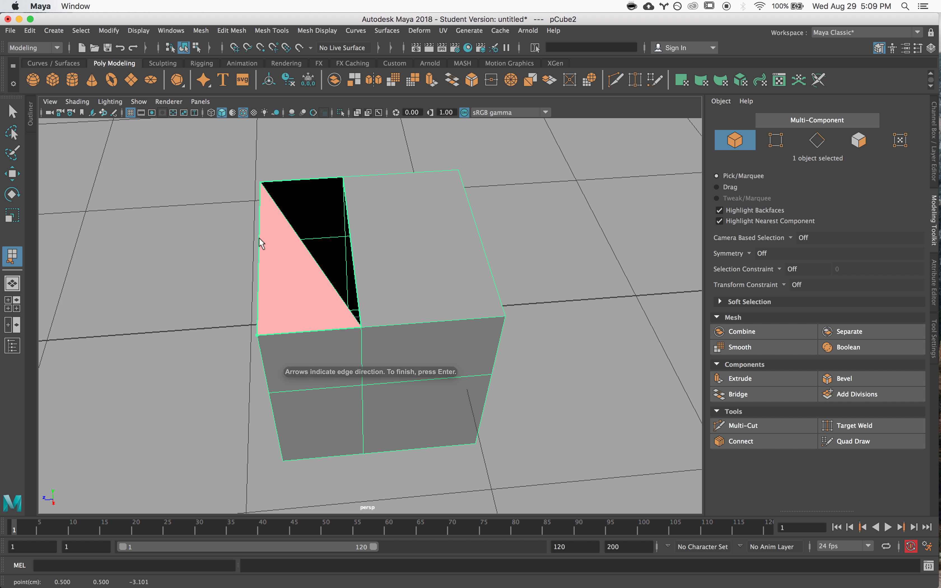
{"action": "key", "text": "Return"}
{"action": "left_click_drag", "start_coordinate": [257, 302], "coordinate": [415, 251], "text": "alt"}
Append a second triangle that closes the remaining hole in the top.
{"action": "key", "text": "y"}
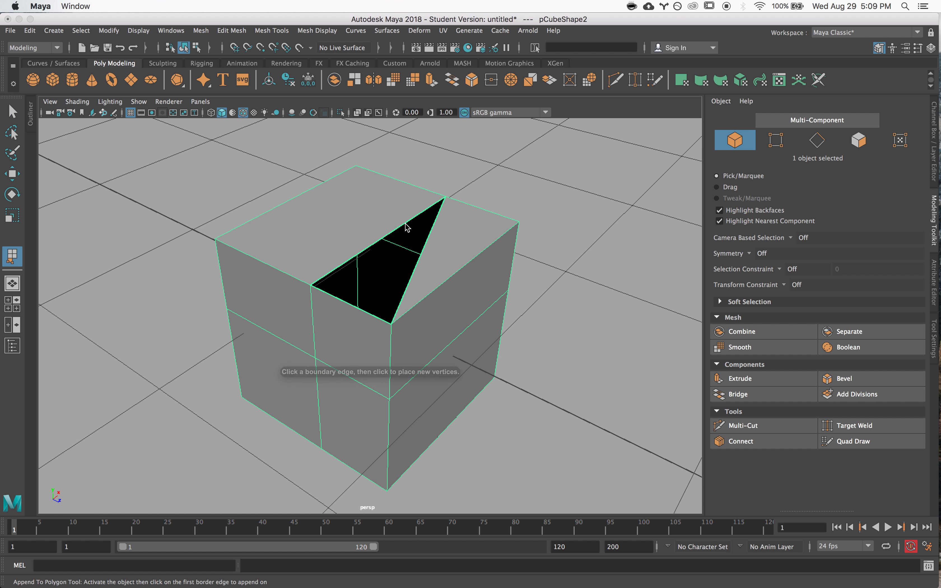
{"action": "left_click", "coordinate": [421, 237]}
{"action": "left_click", "coordinate": [429, 237]}
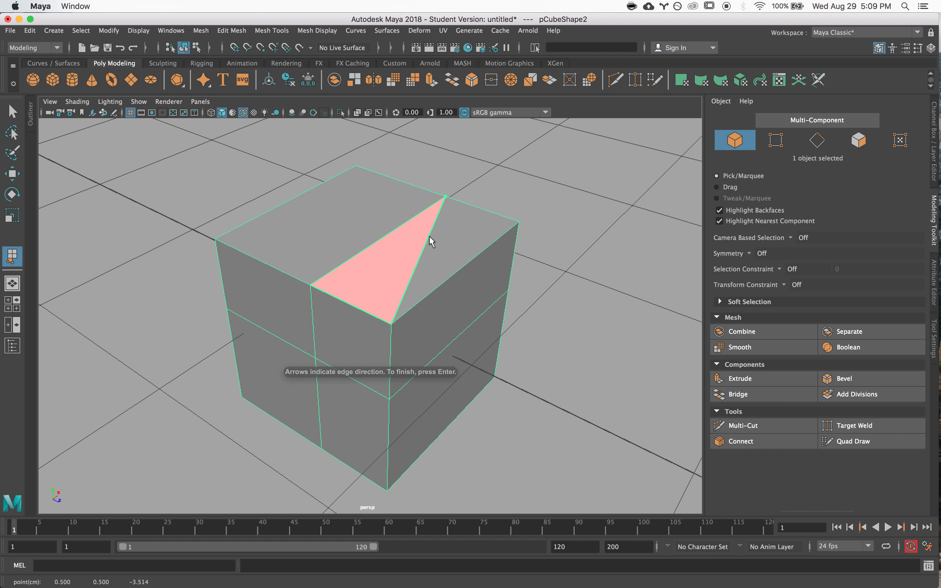
{"action": "key", "text": "Return"}
{"action": "left_click_drag", "start_coordinate": [418, 239], "coordinate": [356, 288], "text": "alt"}
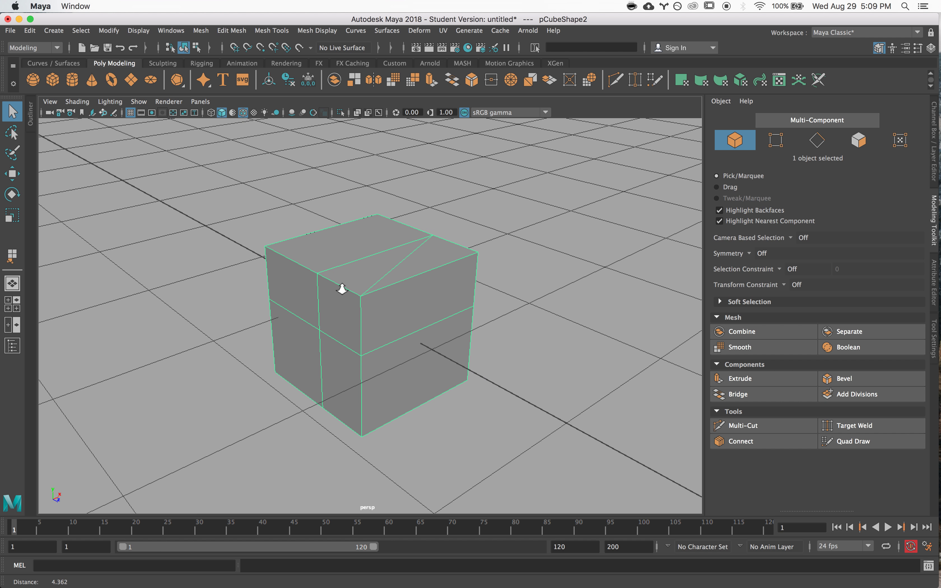
{"action": "left_click_drag", "start_coordinate": [235, 221], "coordinate": [300, 301]}
Replace the cube with a new polygon cube and duplicate it, moving the copy rightward.
{"action": "key", "text": "Delete"}
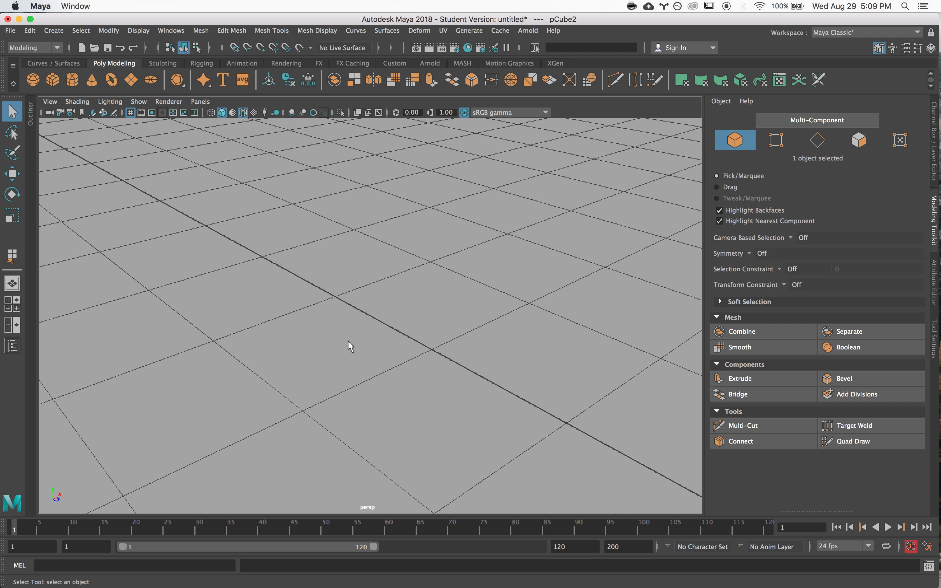
{"action": "left_click", "coordinate": [102, 175]}
{"action": "key", "text": "w"}
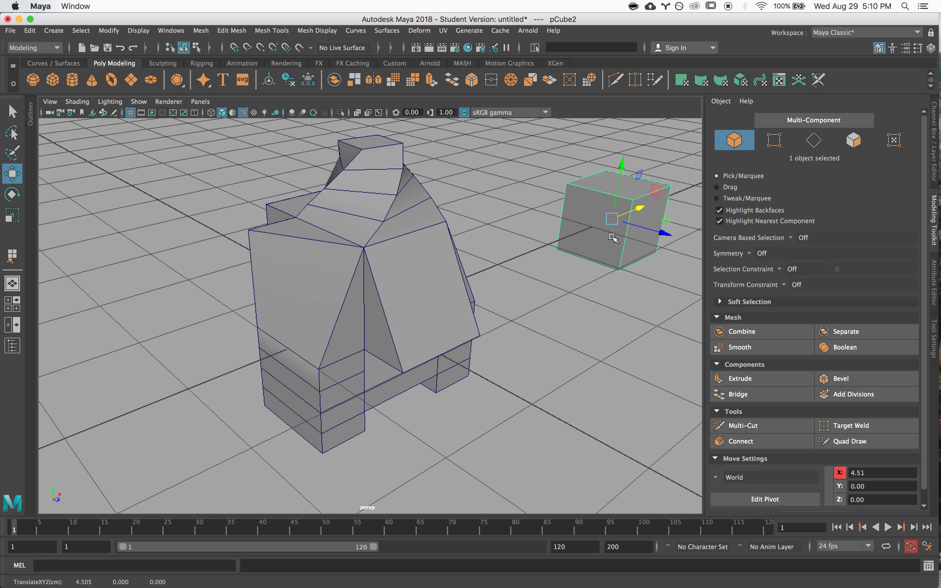
{"action": "key", "text": "f"}
{"action": "scroll", "coordinate": [392, 334], "scroll_direction": "down", "scroll_amount": 2}
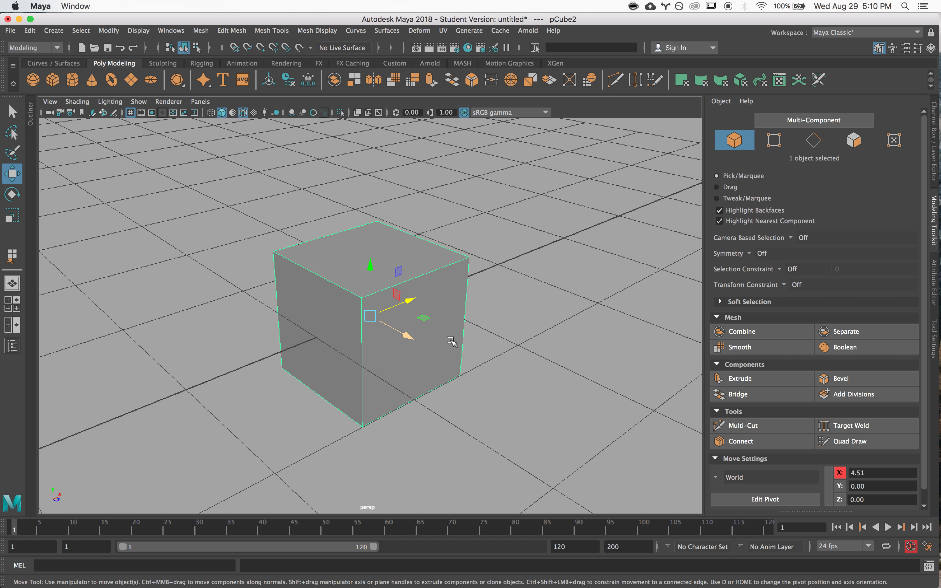
{"action": "key", "text": "ctrl+d"}
{"action": "left_click_drag", "start_coordinate": [410, 306], "coordinate": [311, 265]}
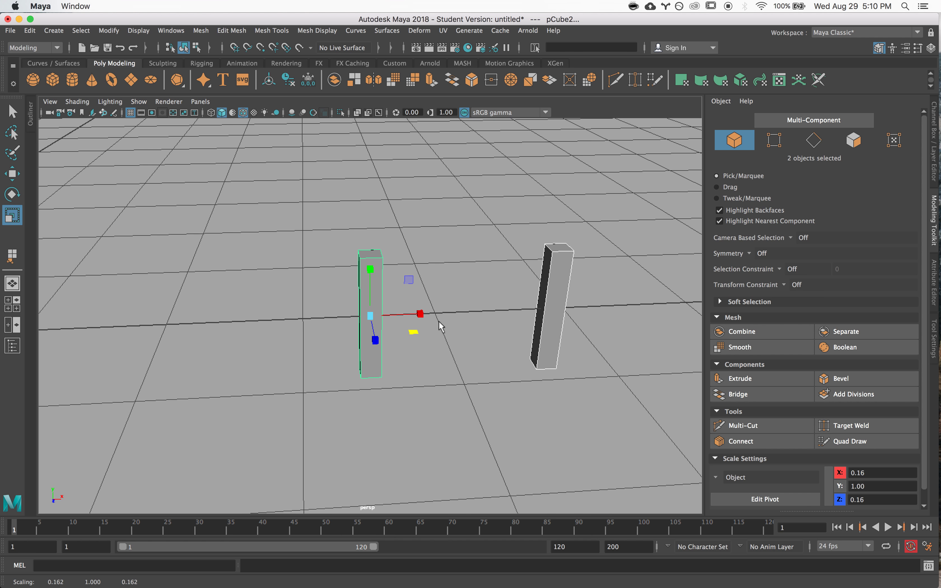
Select the left and right pillars together.
{"action": "left_click", "coordinate": [426, 336]}
{"action": "key", "text": "q"}
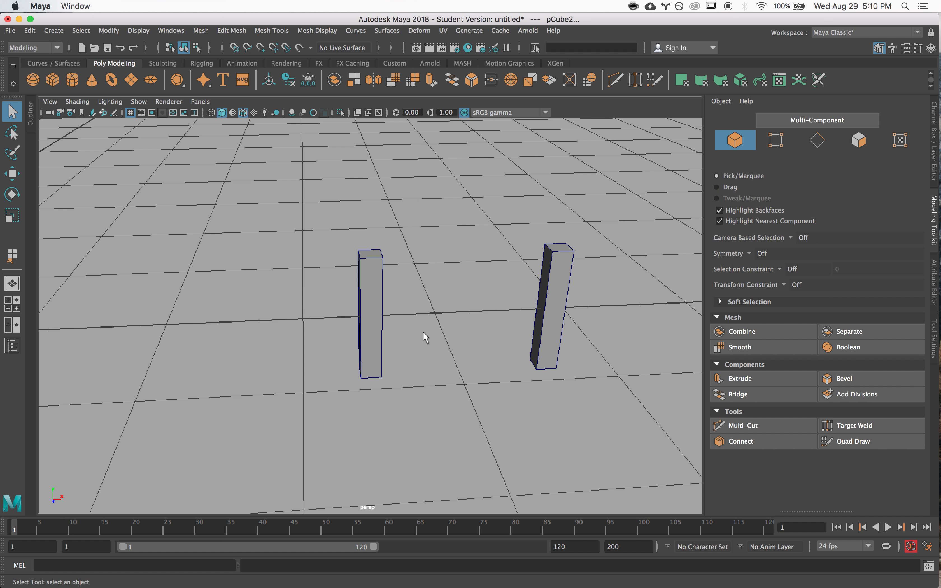
{"action": "left_click_drag", "start_coordinate": [516, 238], "coordinate": [638, 334]}
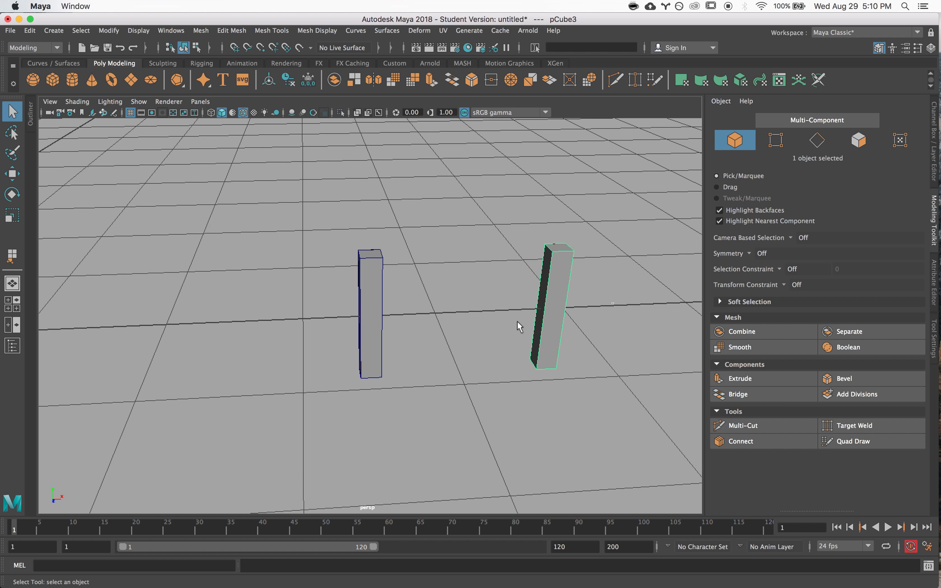
{"action": "left_click_drag", "start_coordinate": [297, 377], "coordinate": [336, 276], "text": "shift"}
{"action": "left_click_drag", "start_coordinate": [464, 336], "coordinate": [468, 324], "text": "alt"}
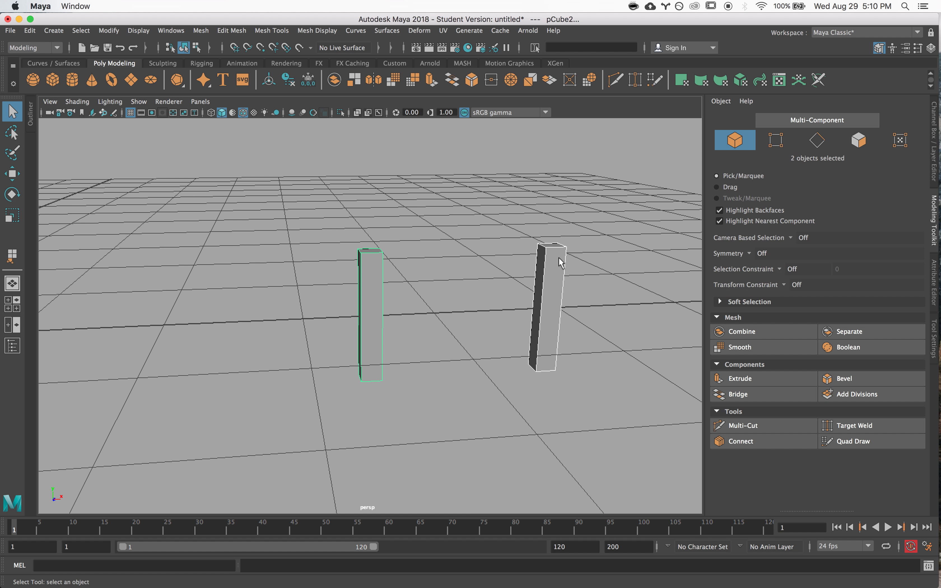
{"action": "left_click_drag", "start_coordinate": [541, 219], "coordinate": [597, 305]}
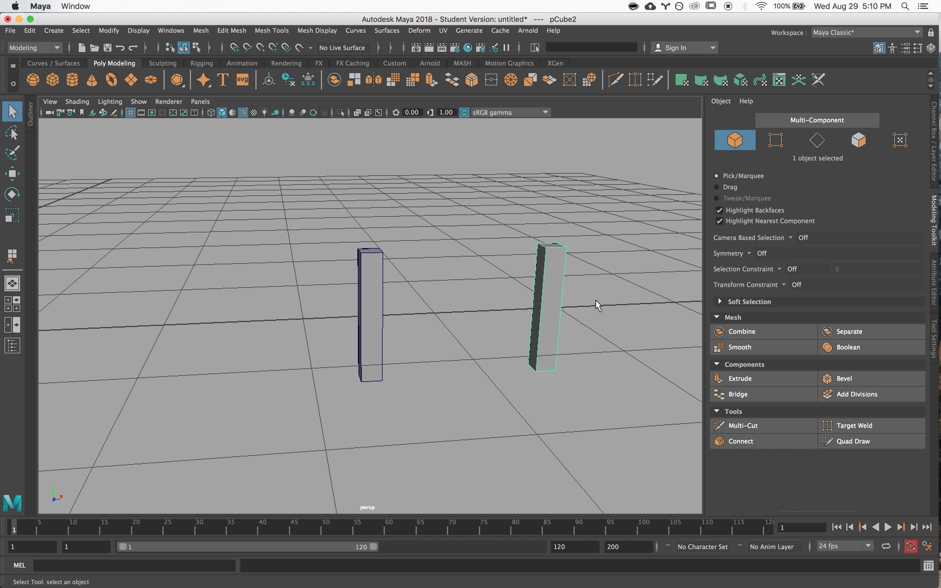
{"action": "left_click_drag", "start_coordinate": [450, 302], "coordinate": [213, 415]}
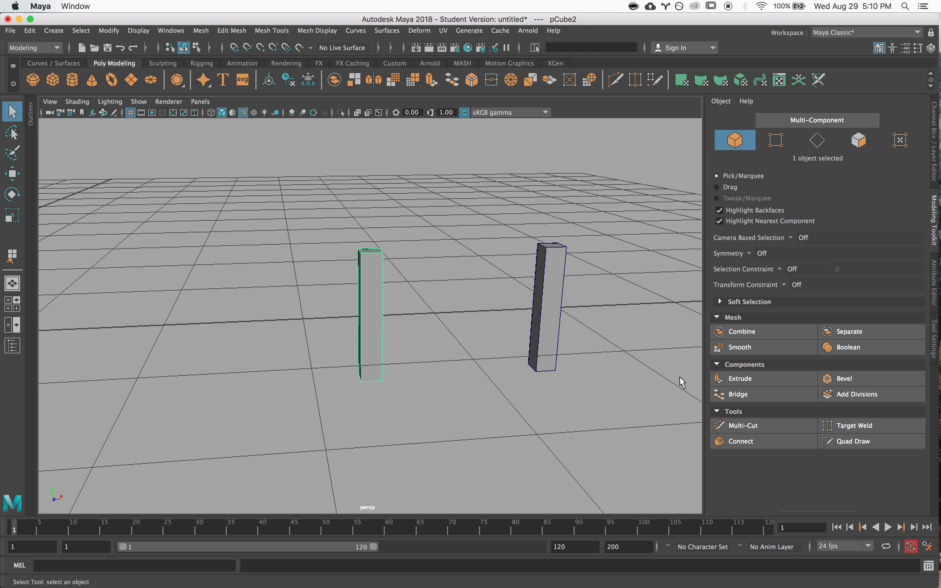
{"action": "left_click_drag", "start_coordinate": [677, 372], "coordinate": [381, 275]}
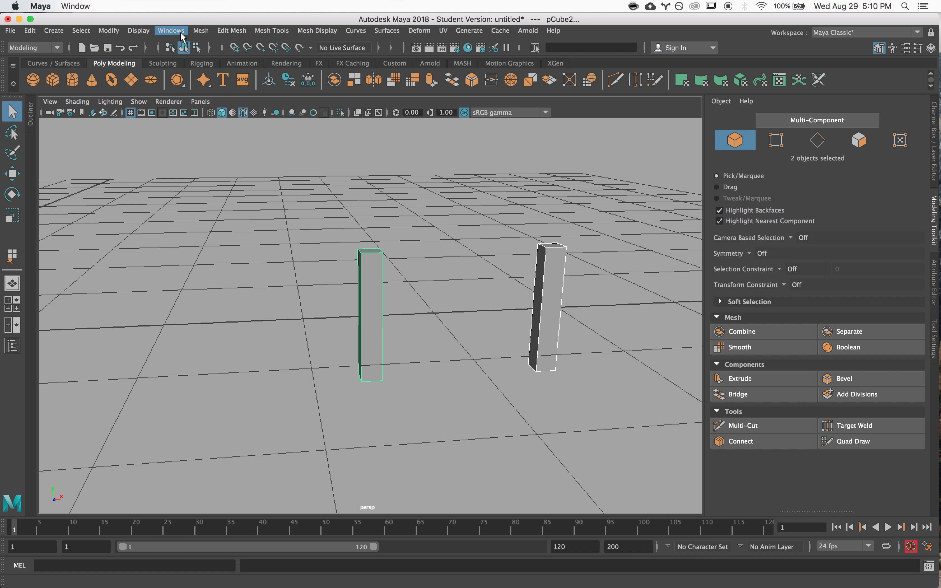
Combine the two pillars into one mesh with Mesh > Combine.
{"action": "left_click", "coordinate": [200, 30]}
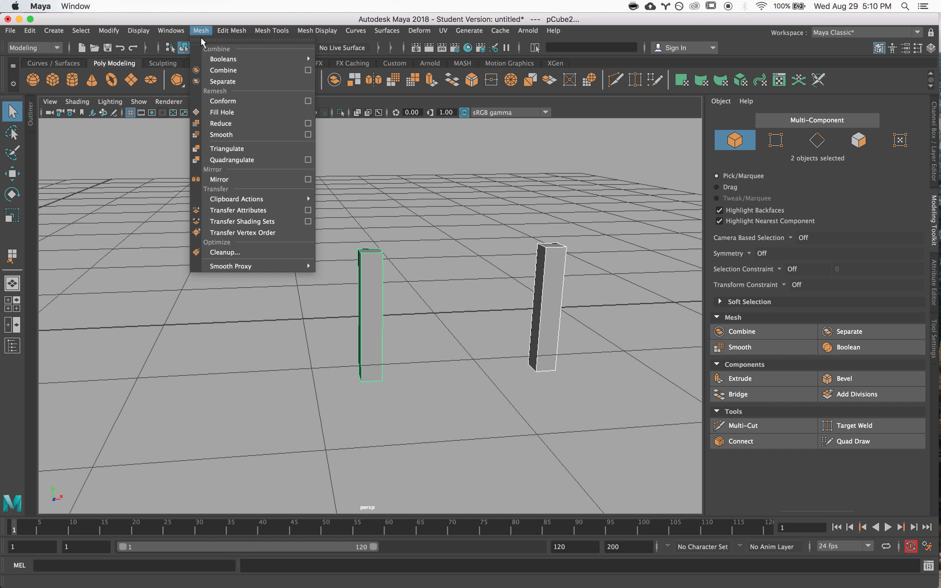
{"action": "left_click", "coordinate": [216, 72]}
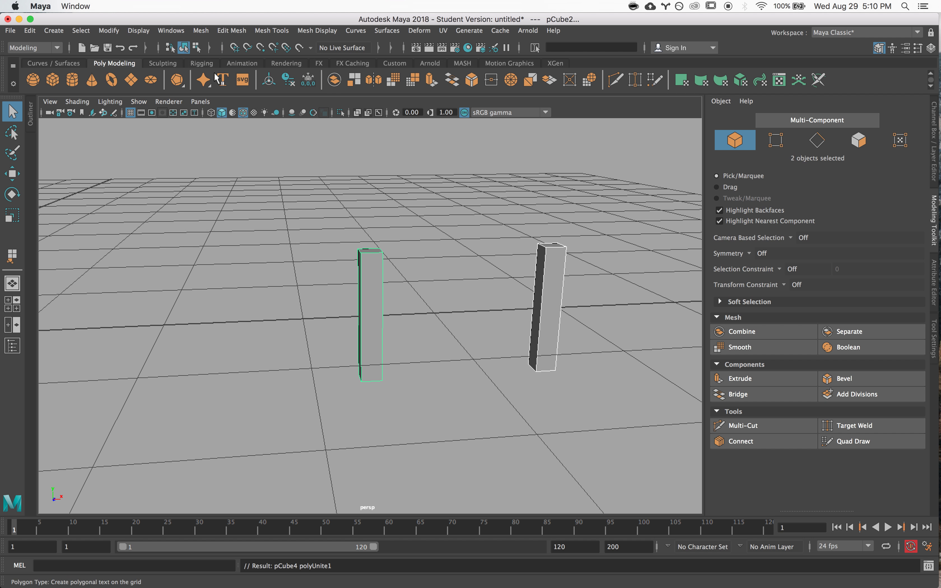
{"action": "left_click_drag", "start_coordinate": [269, 265], "coordinate": [525, 389]}
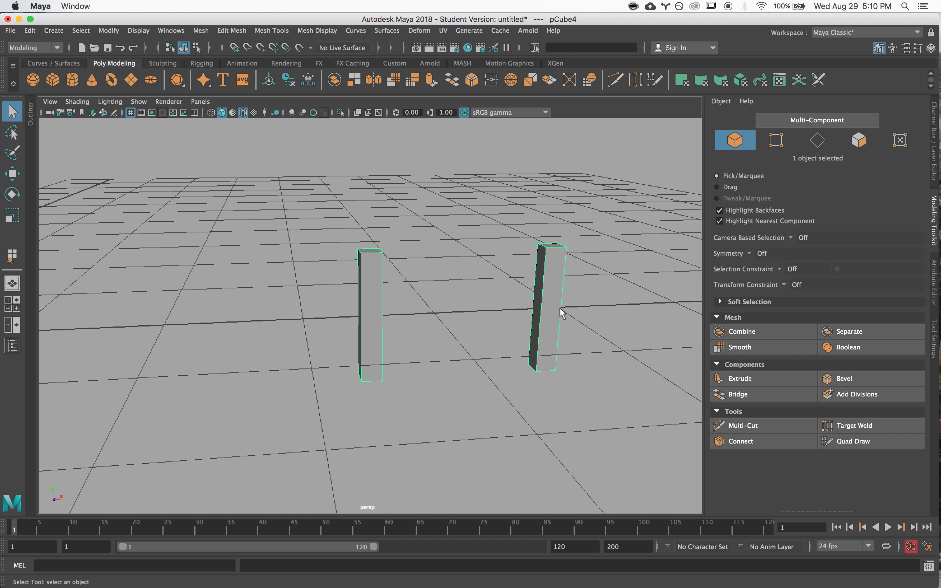
Try Target Weld on the combined pillars, undo the merge, and return to Object Mode.
{"action": "left_click", "coordinate": [843, 424]}
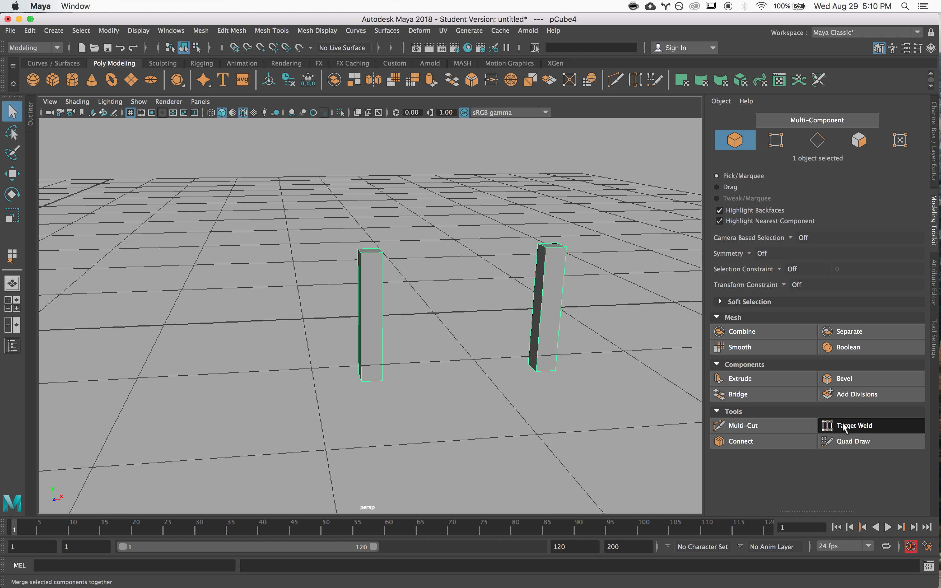
{"action": "left_click_drag", "start_coordinate": [456, 296], "coordinate": [382, 257], "text": "alt"}
{"action": "left_click_drag", "start_coordinate": [388, 272], "coordinate": [540, 280], "text": "alt"}
{"action": "key", "text": "z"}
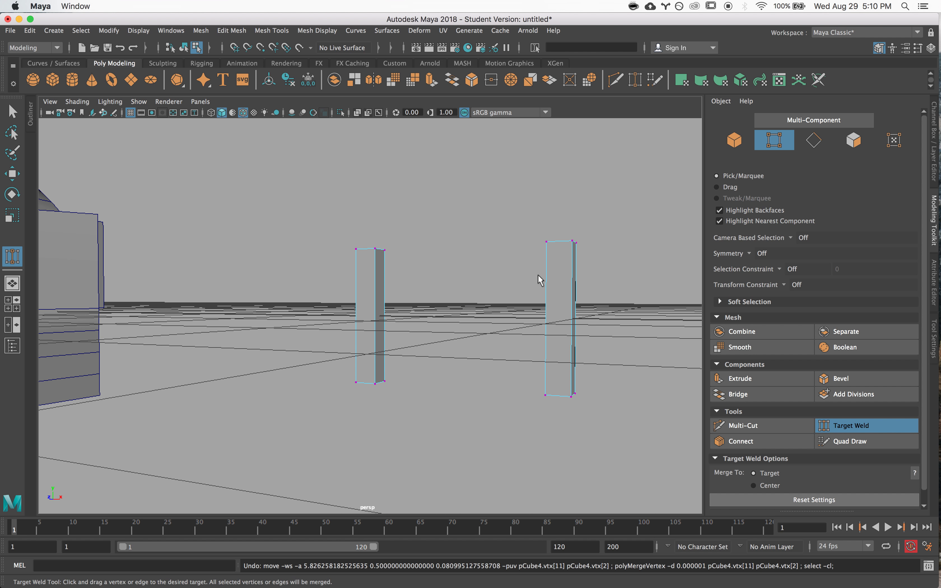
{"action": "key", "text": "q"}
{"action": "right_click_drag", "start_coordinate": [375, 254], "coordinate": [408, 244]}
{"action": "left_click_drag", "start_coordinate": [362, 273], "coordinate": [389, 283], "text": "alt"}
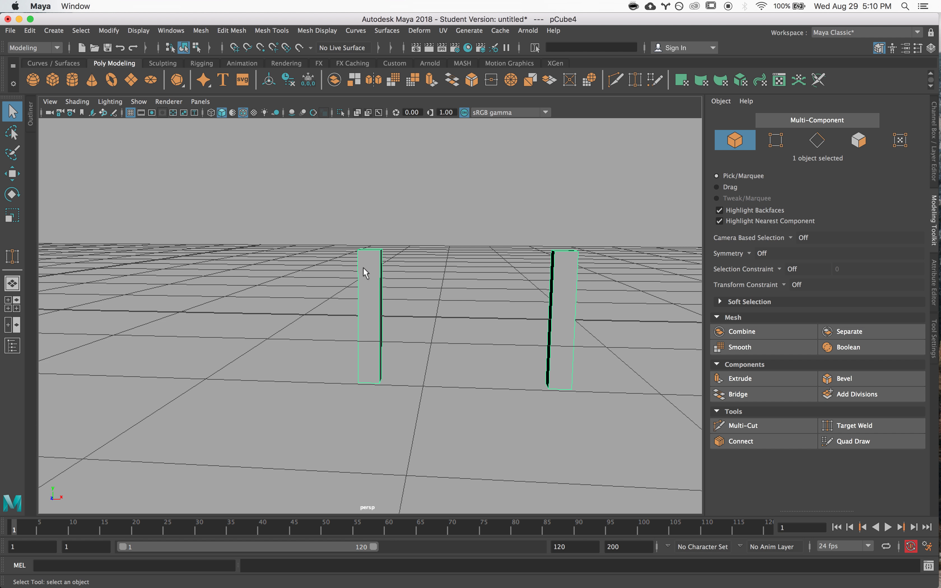
Select all faces of the left box and split them off with Mesh > Separate.
{"action": "right_click_drag", "start_coordinate": [369, 282], "coordinate": [371, 286]}
{"action": "left_click_drag", "start_coordinate": [347, 254], "coordinate": [420, 414]}
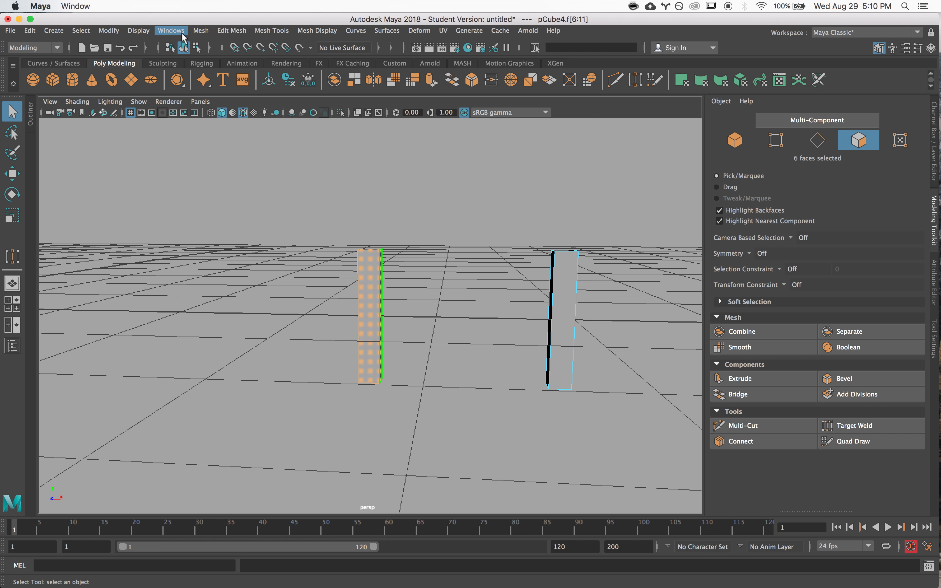
{"action": "left_click", "coordinate": [206, 32]}
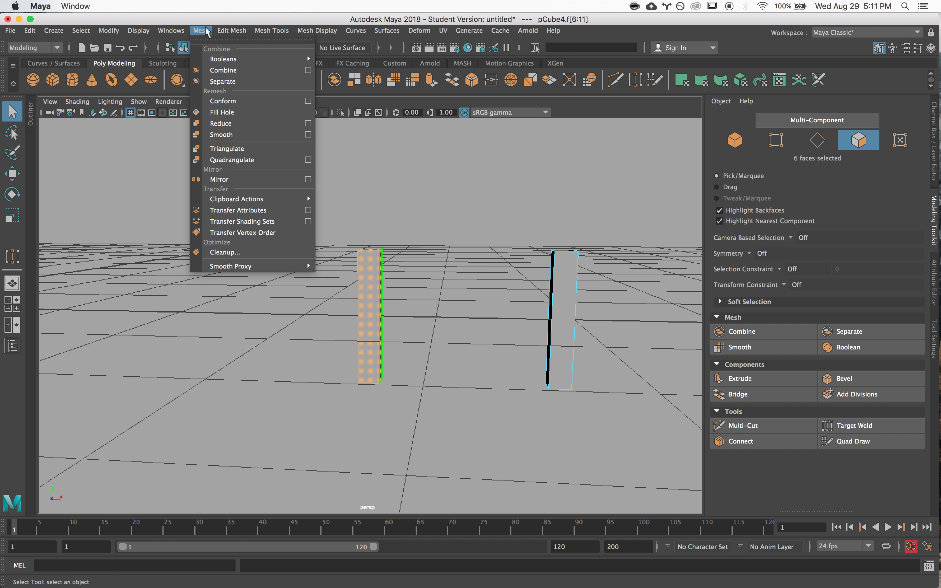
{"action": "left_click", "coordinate": [223, 82]}
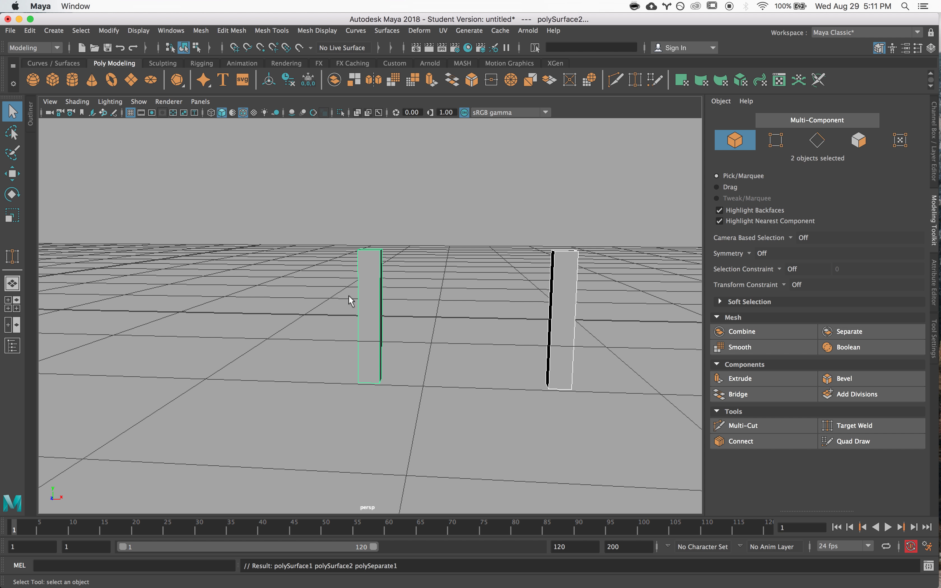
Return to Object Mode and select each pillar as its own object.
{"action": "right_click_drag", "start_coordinate": [377, 290], "coordinate": [427, 236]}
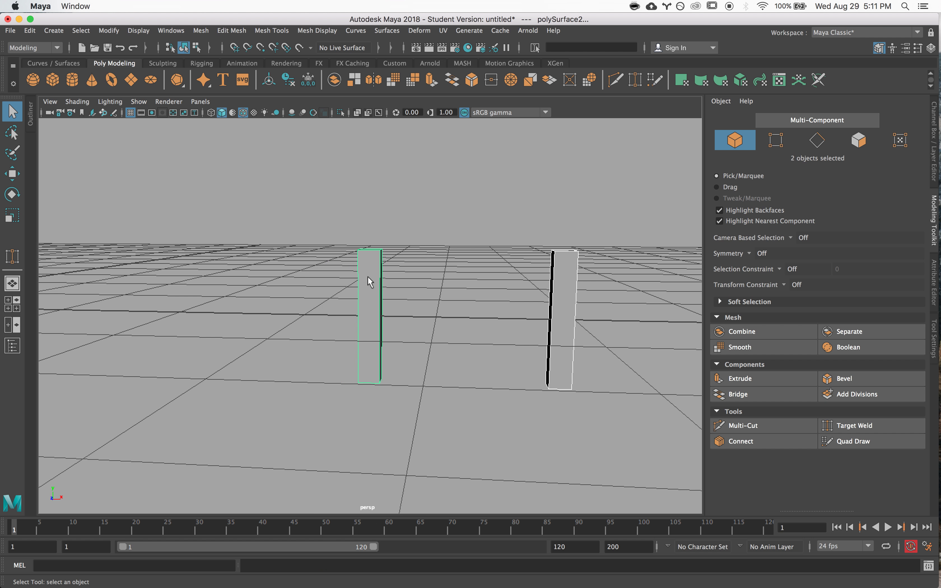
{"action": "left_click", "coordinate": [579, 284]}
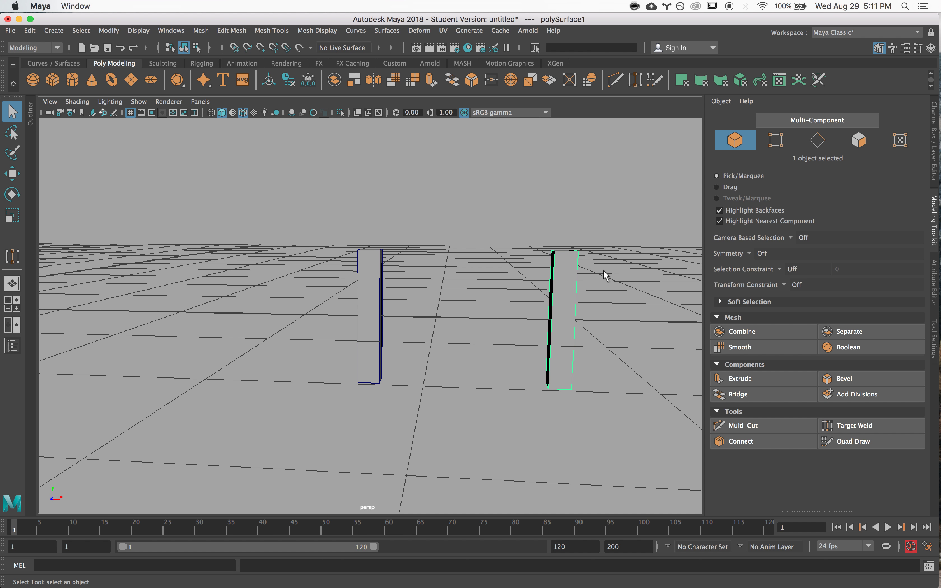
{"action": "left_click", "coordinate": [362, 294]}
{"action": "left_click", "coordinate": [556, 297]}
{"action": "left_click_drag", "start_coordinate": [542, 315], "coordinate": [631, 296], "text": "alt"}
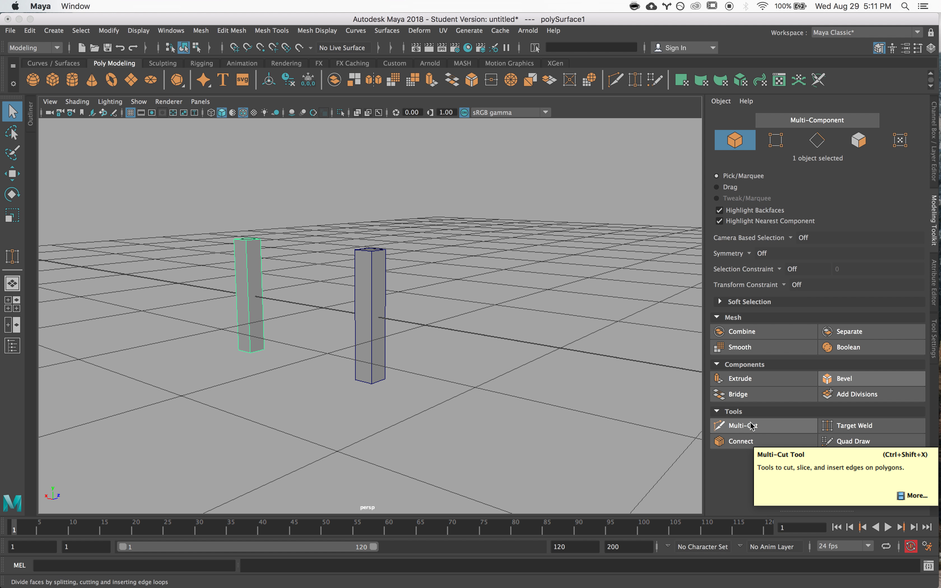
Open the Mesh Tools menu and move to the Mesh menu to reach Separate.
{"action": "left_click", "coordinate": [284, 31]}
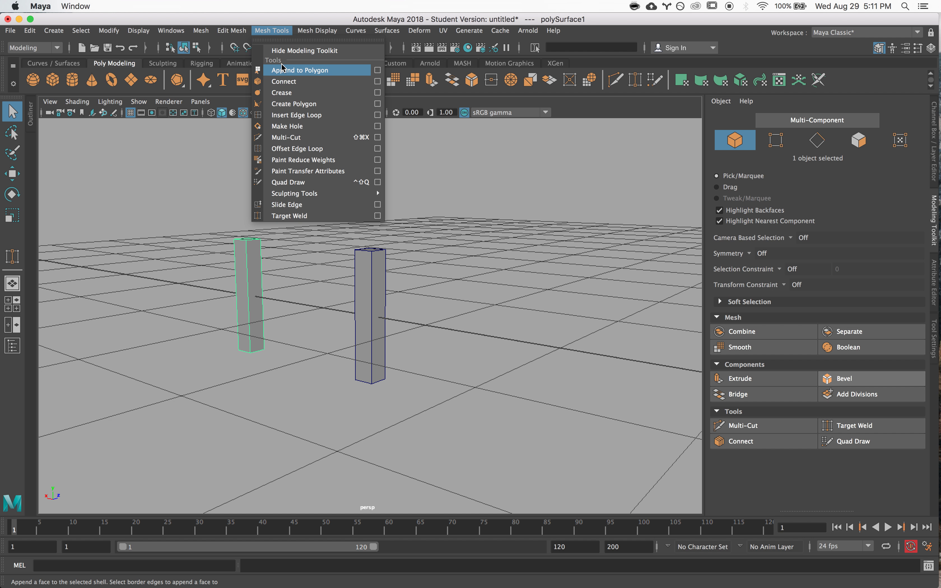
{"action": "mouse_move", "coordinate": [201, 30]}
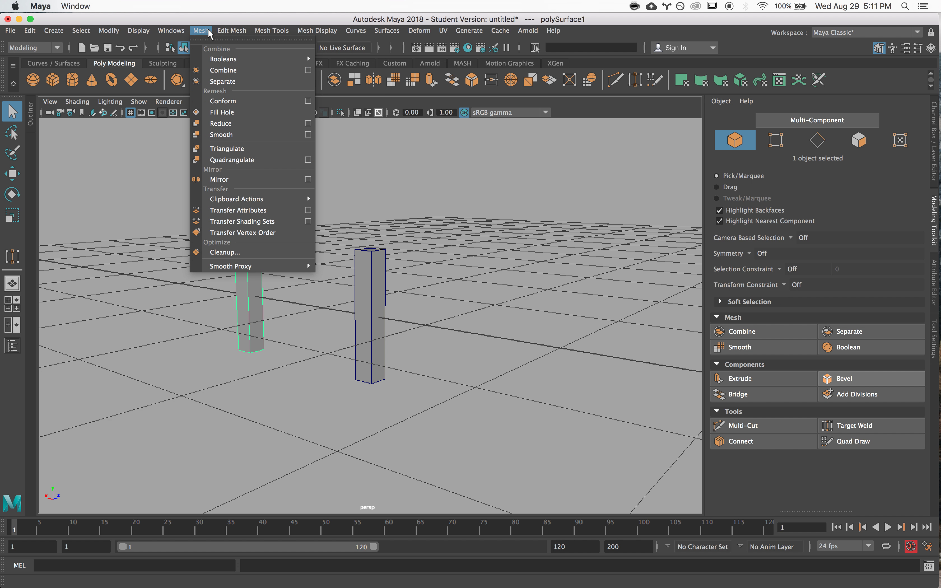